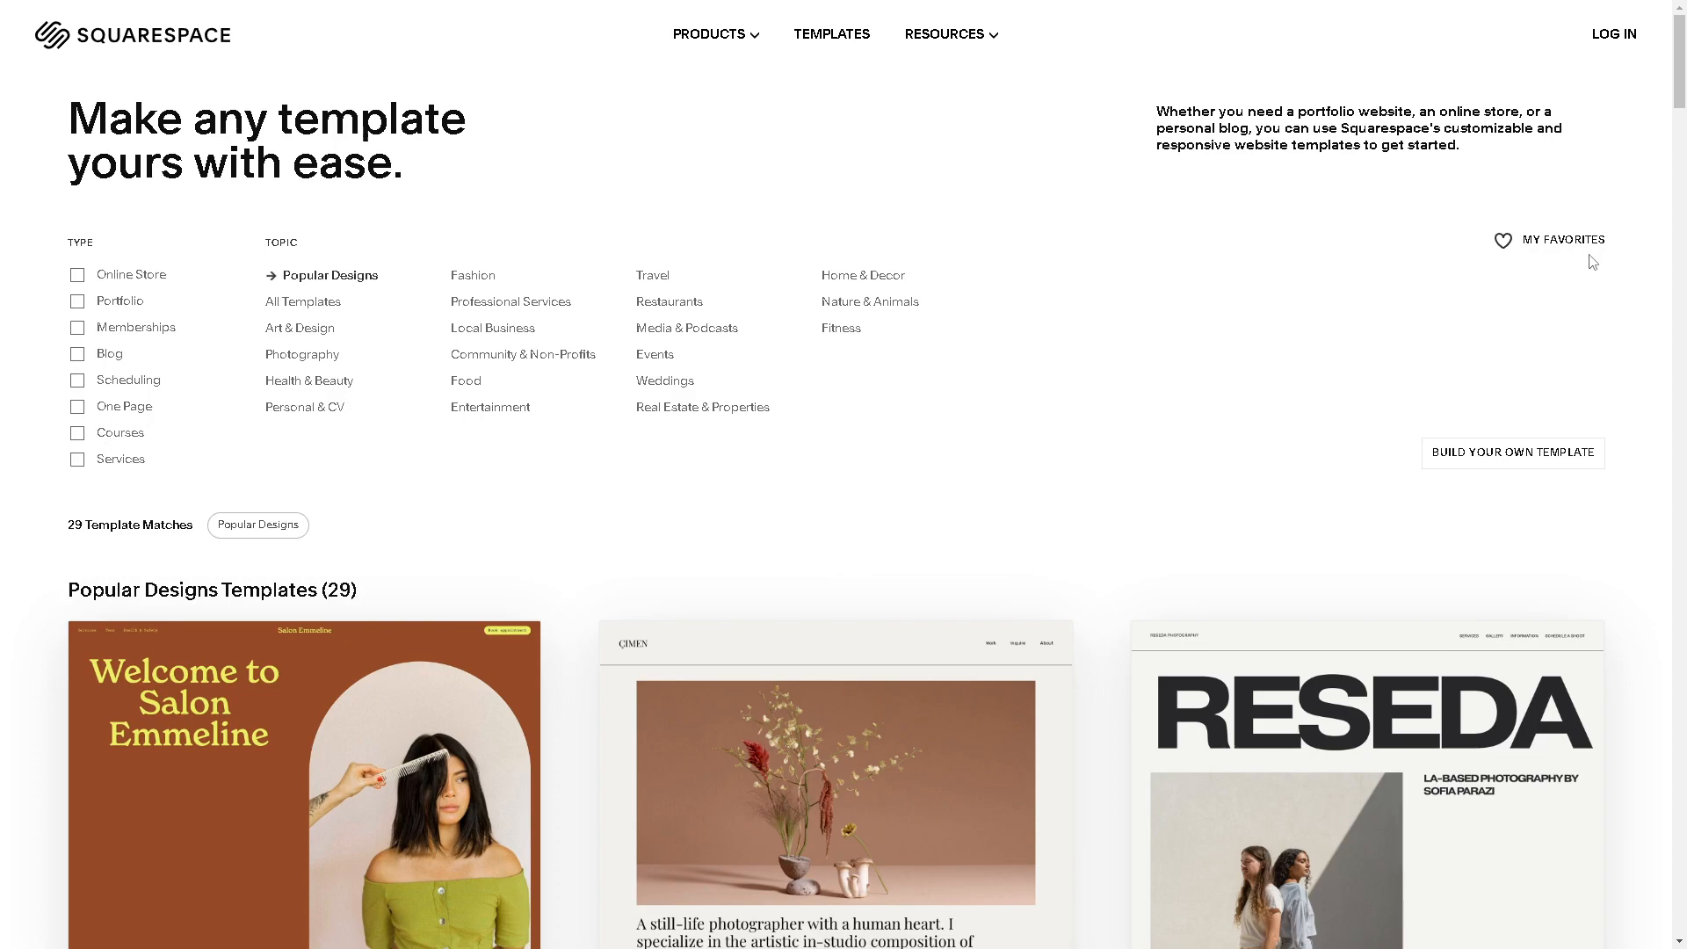
# - Go from the log-in page to creating a new account and show more sign-up options
pyautogui.click(1613, 34)
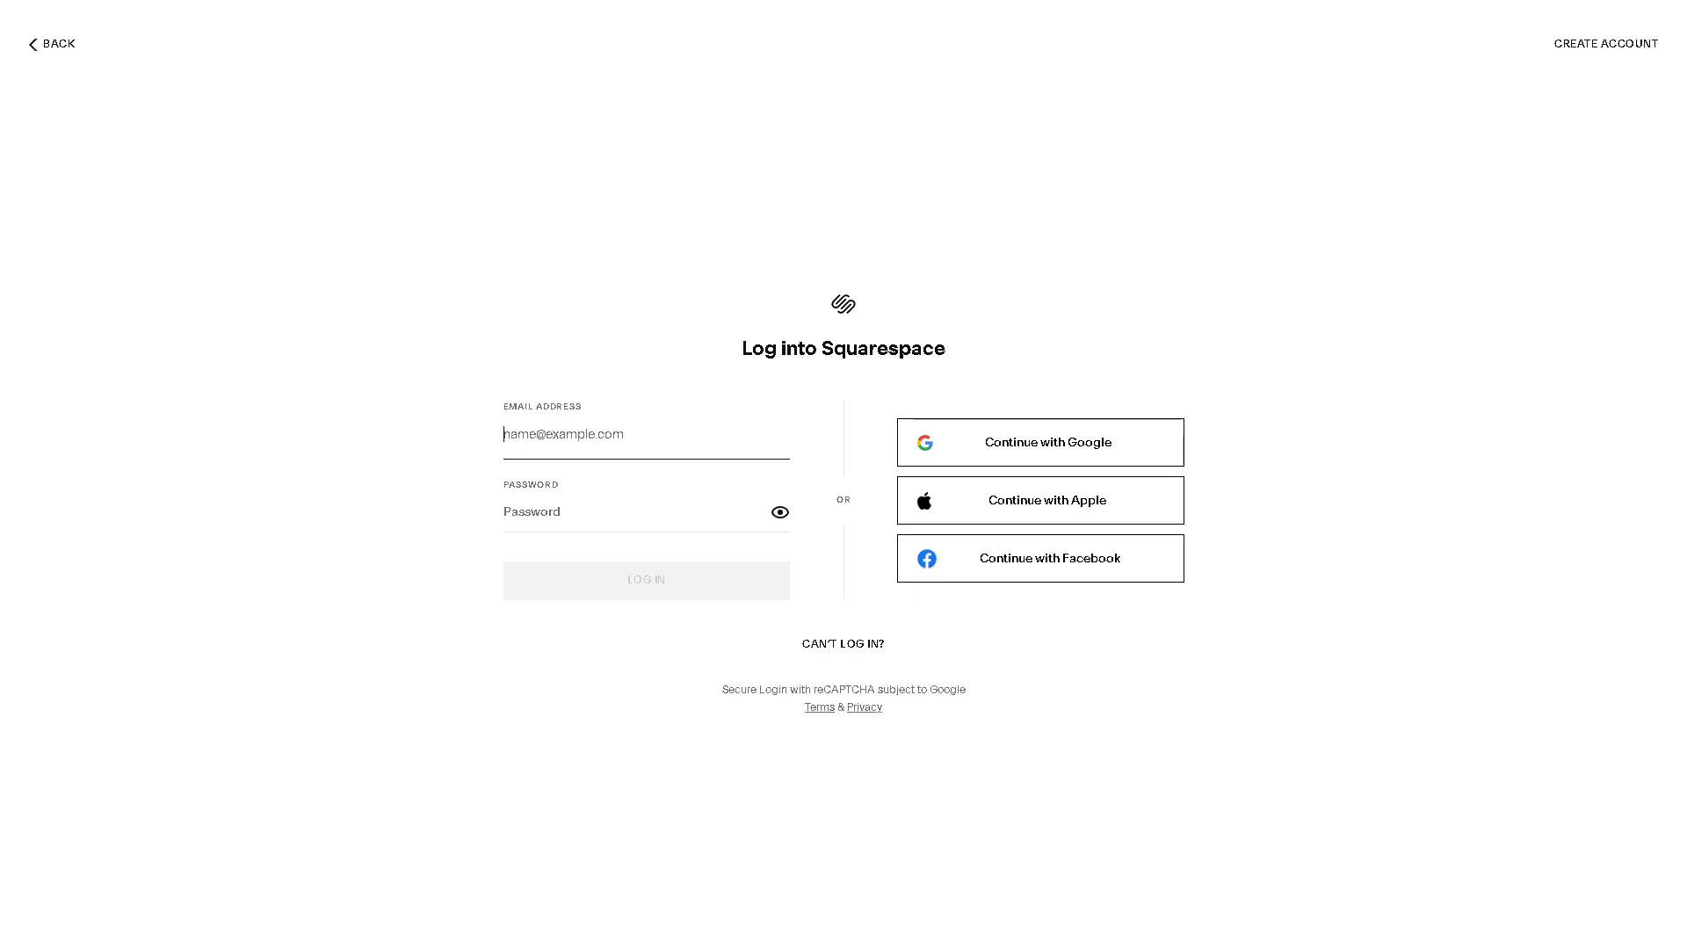
pyautogui.click(1615, 47)
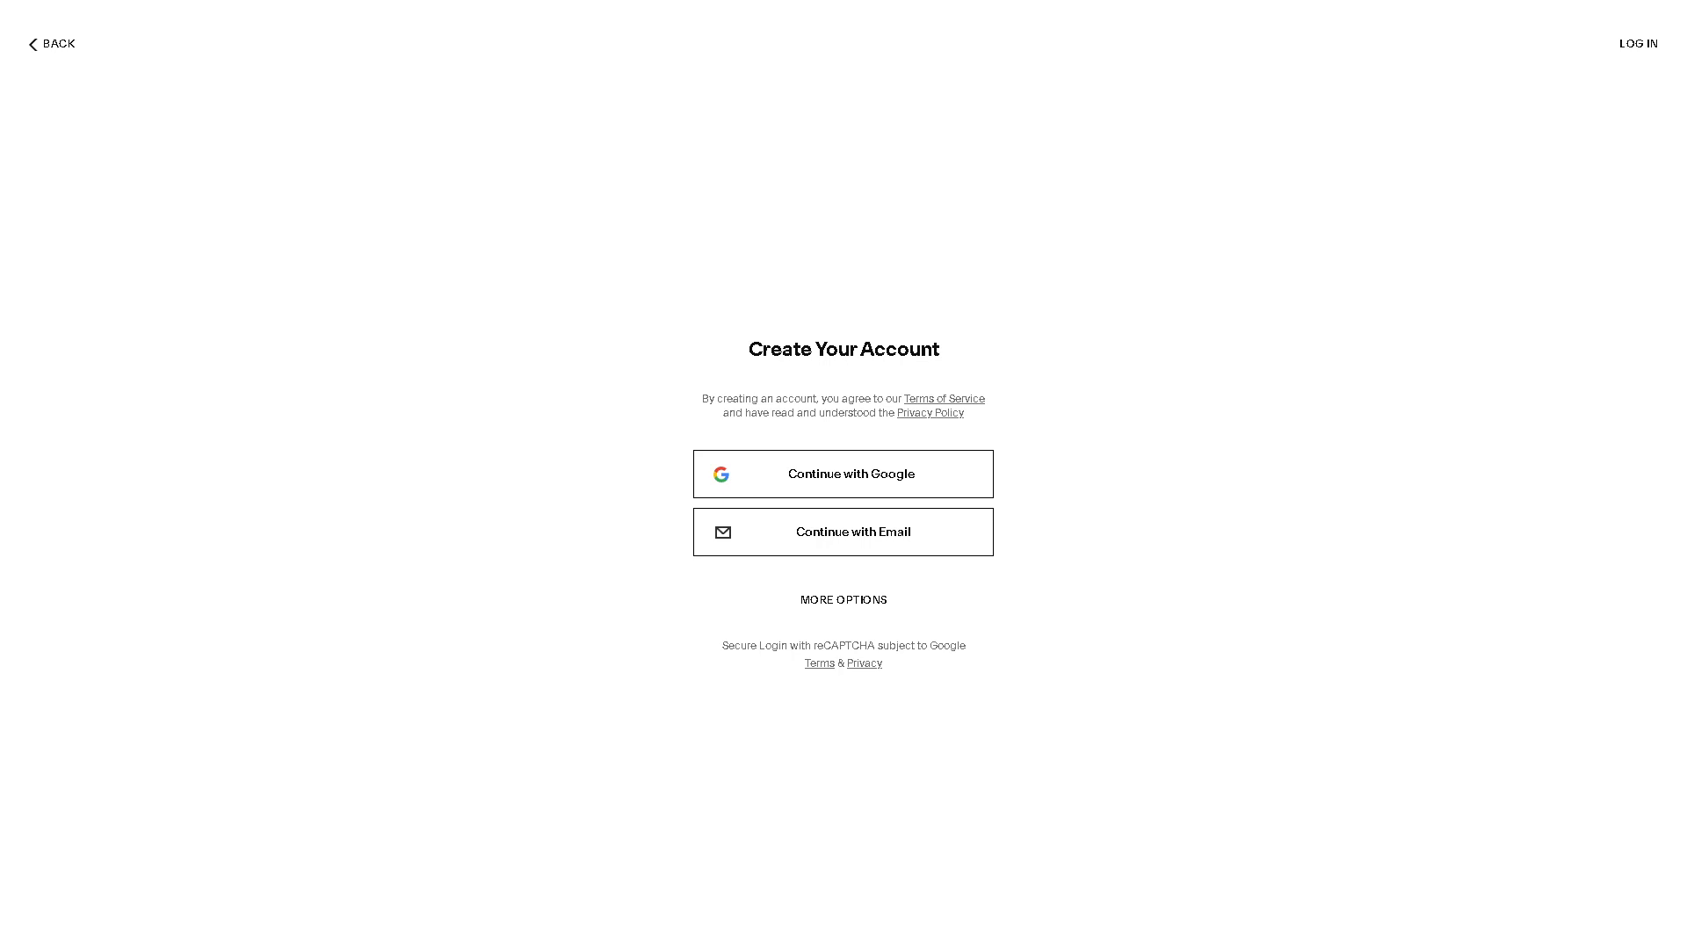
pyautogui.click(844, 603)
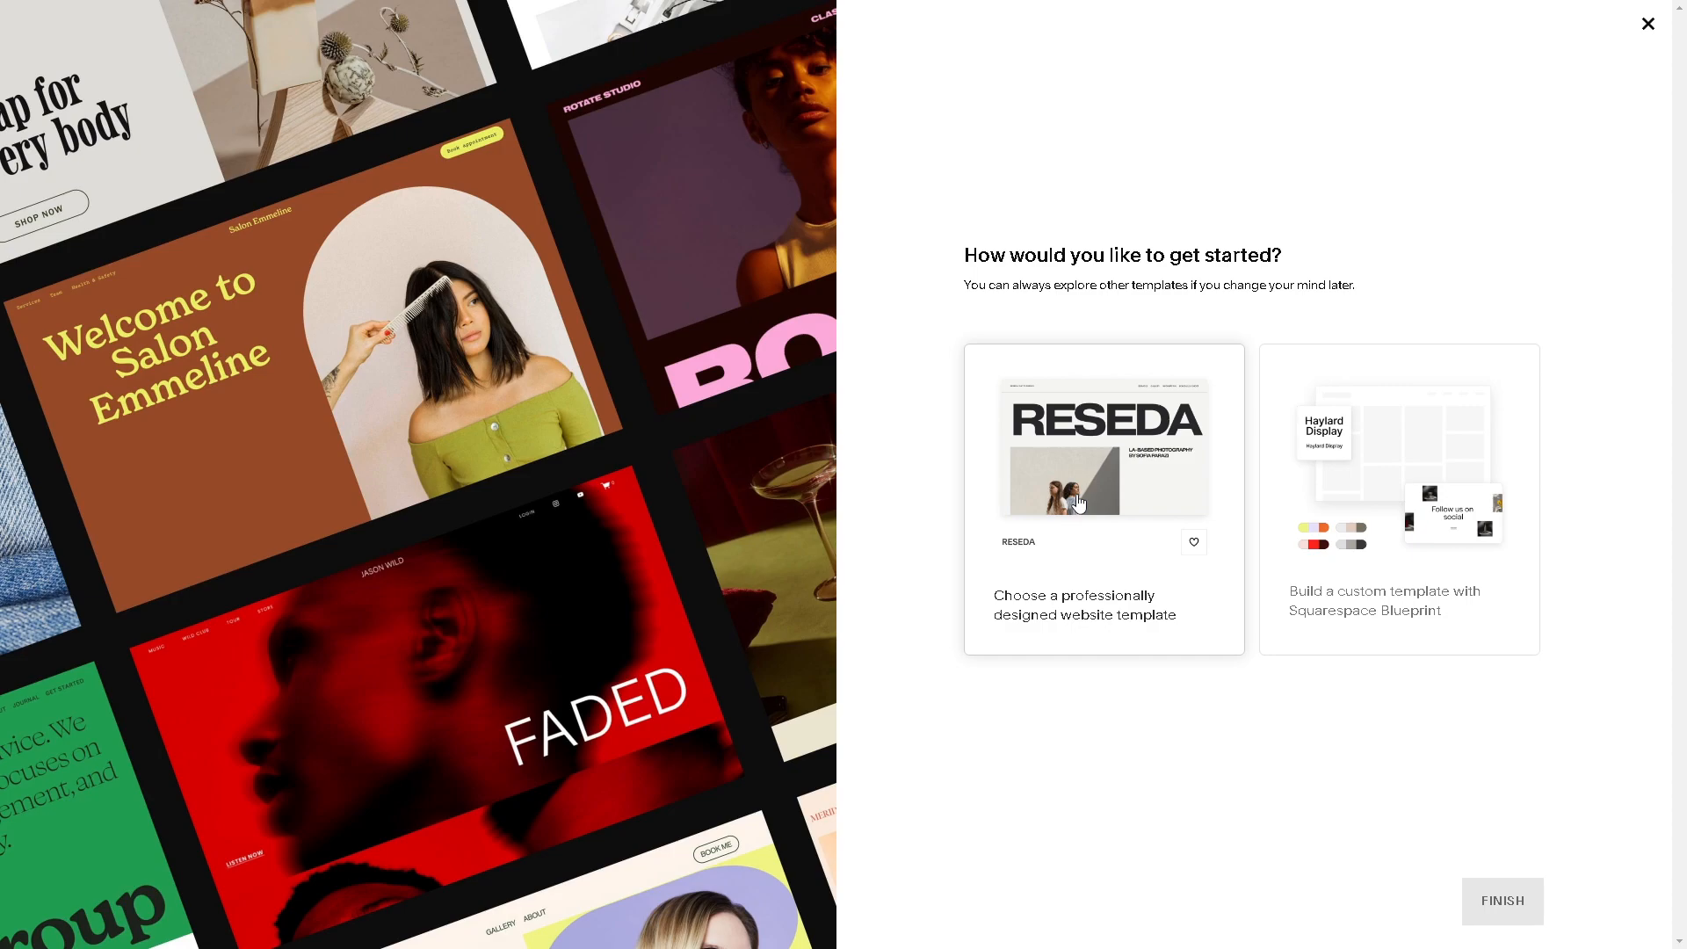
# - Choose to begin with a professionally designed website template and start the site with the Forma design from Popular Designs
pyautogui.click(1179, 501)
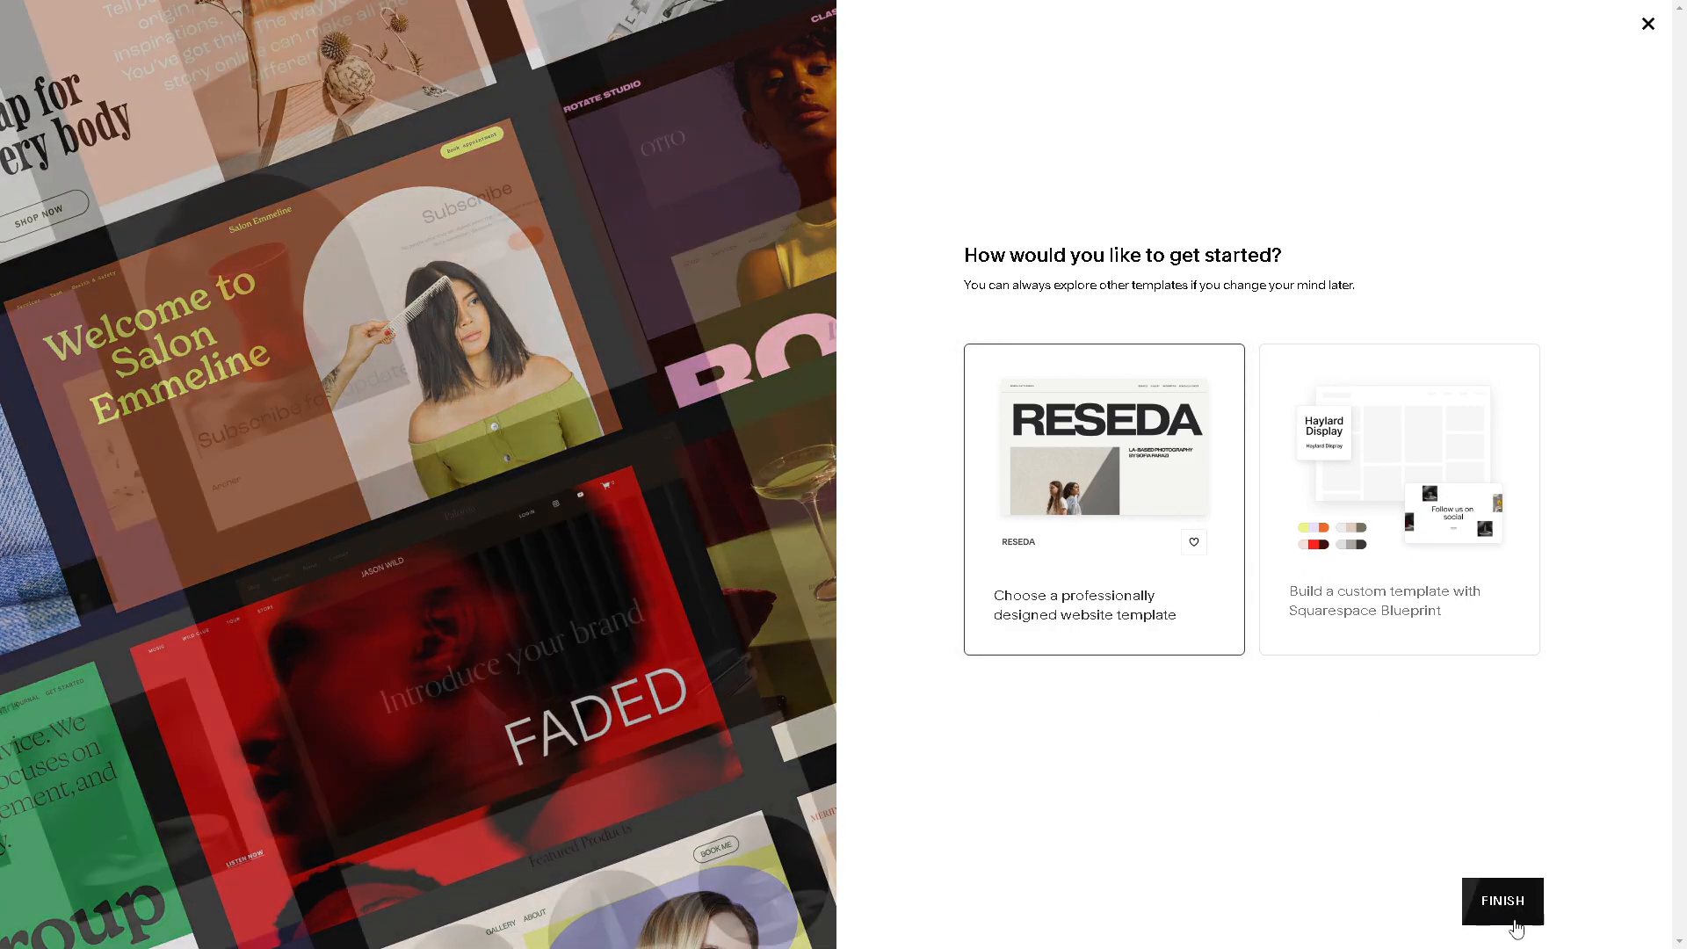
pyautogui.click(1513, 922)
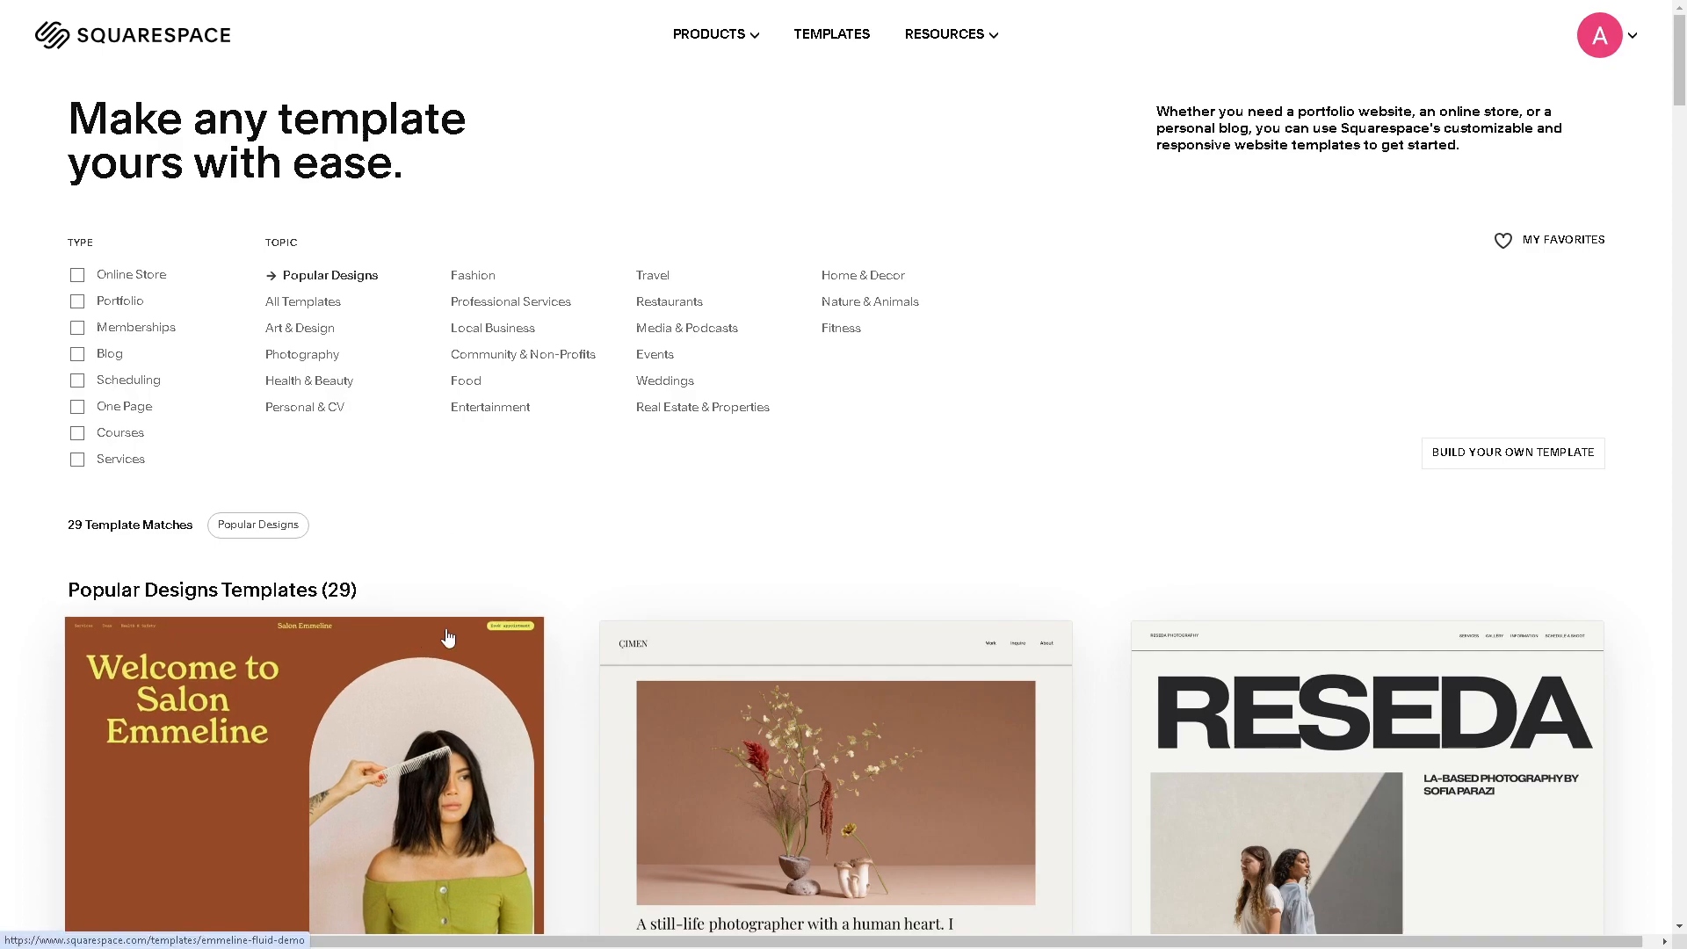
pyautogui.scroll(-5, 629, 611)
pyautogui.scroll(-15, 627, 621)
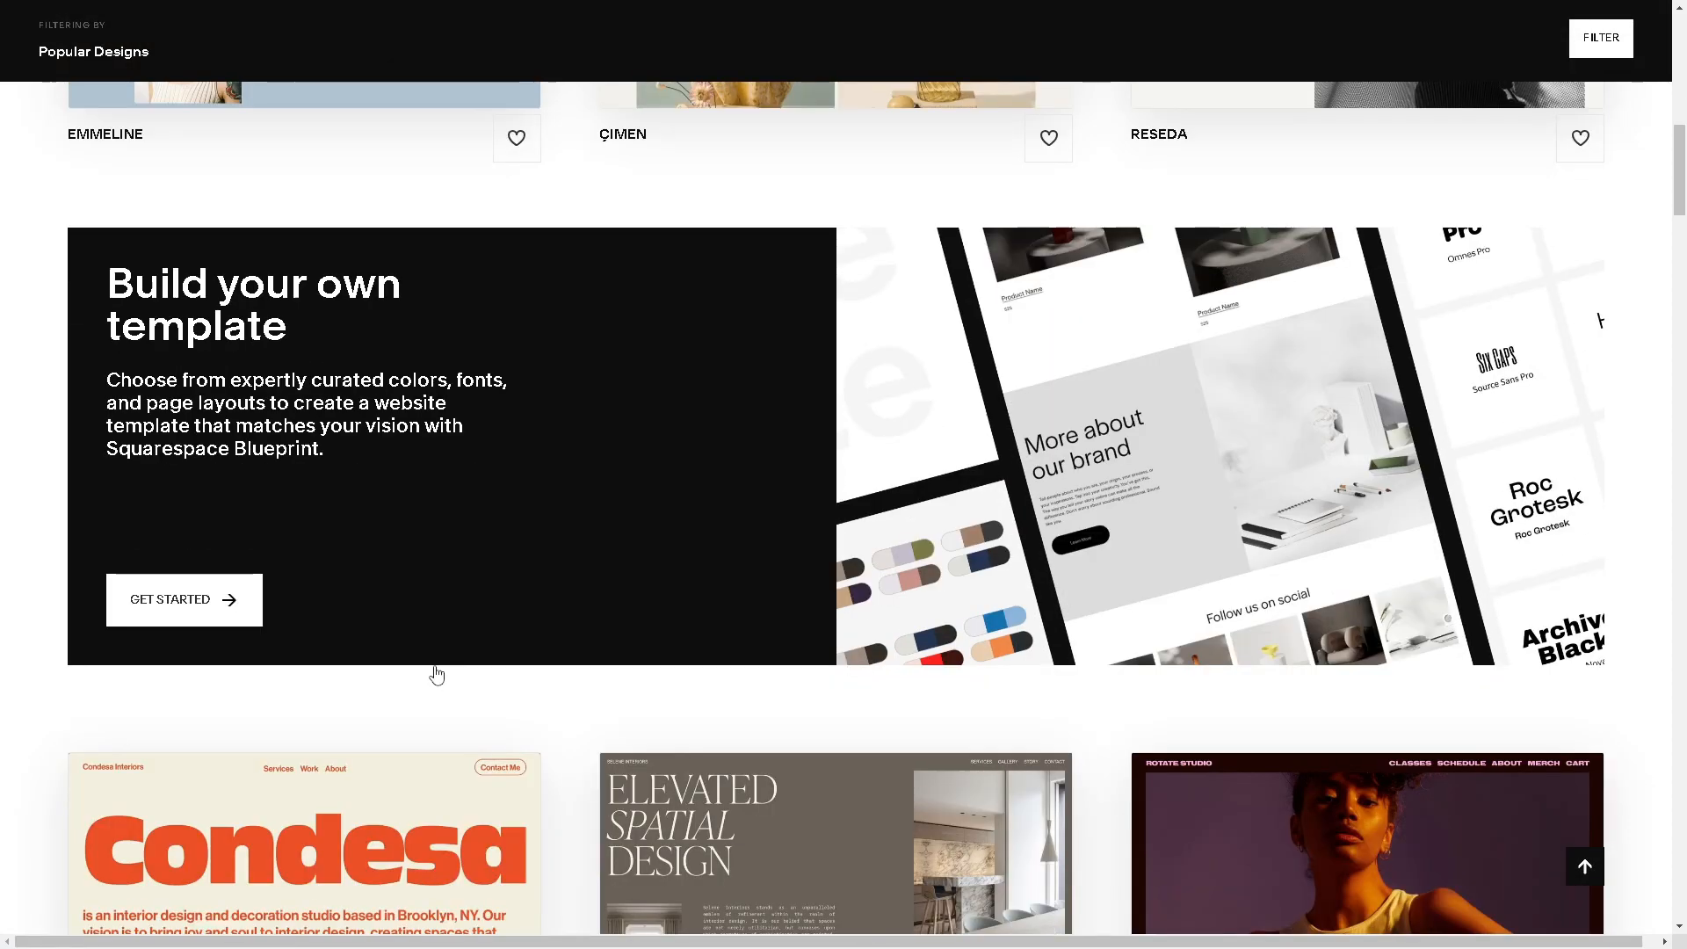
pyautogui.scroll(-13, 675, 639)
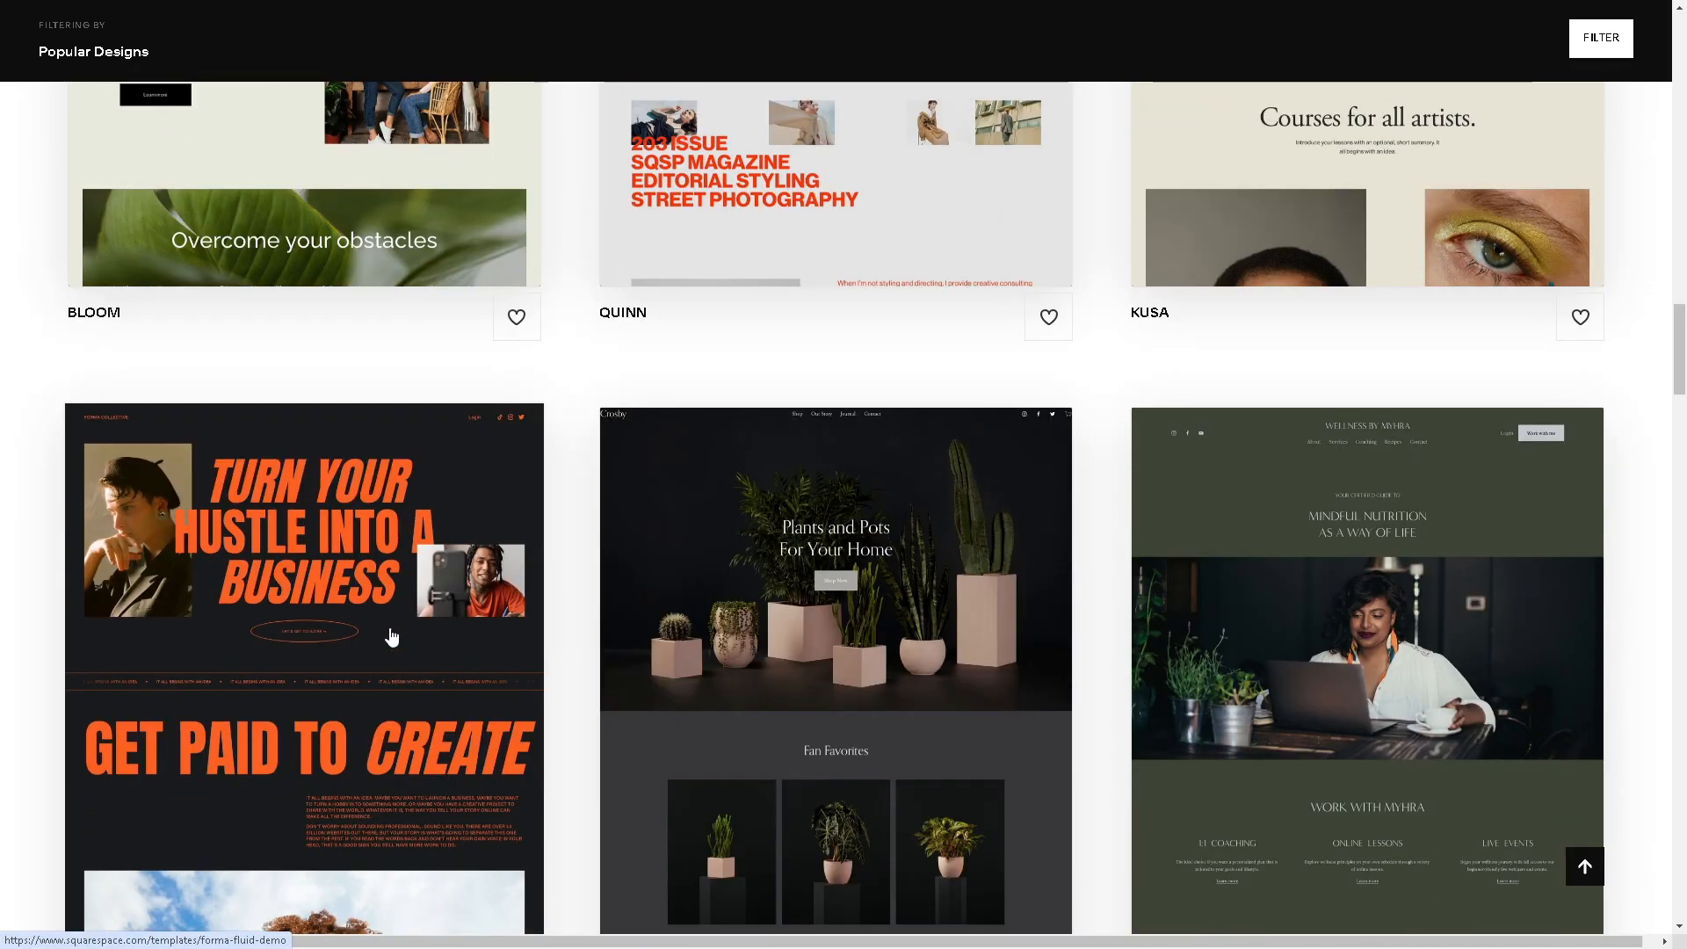
pyautogui.click(389, 600)
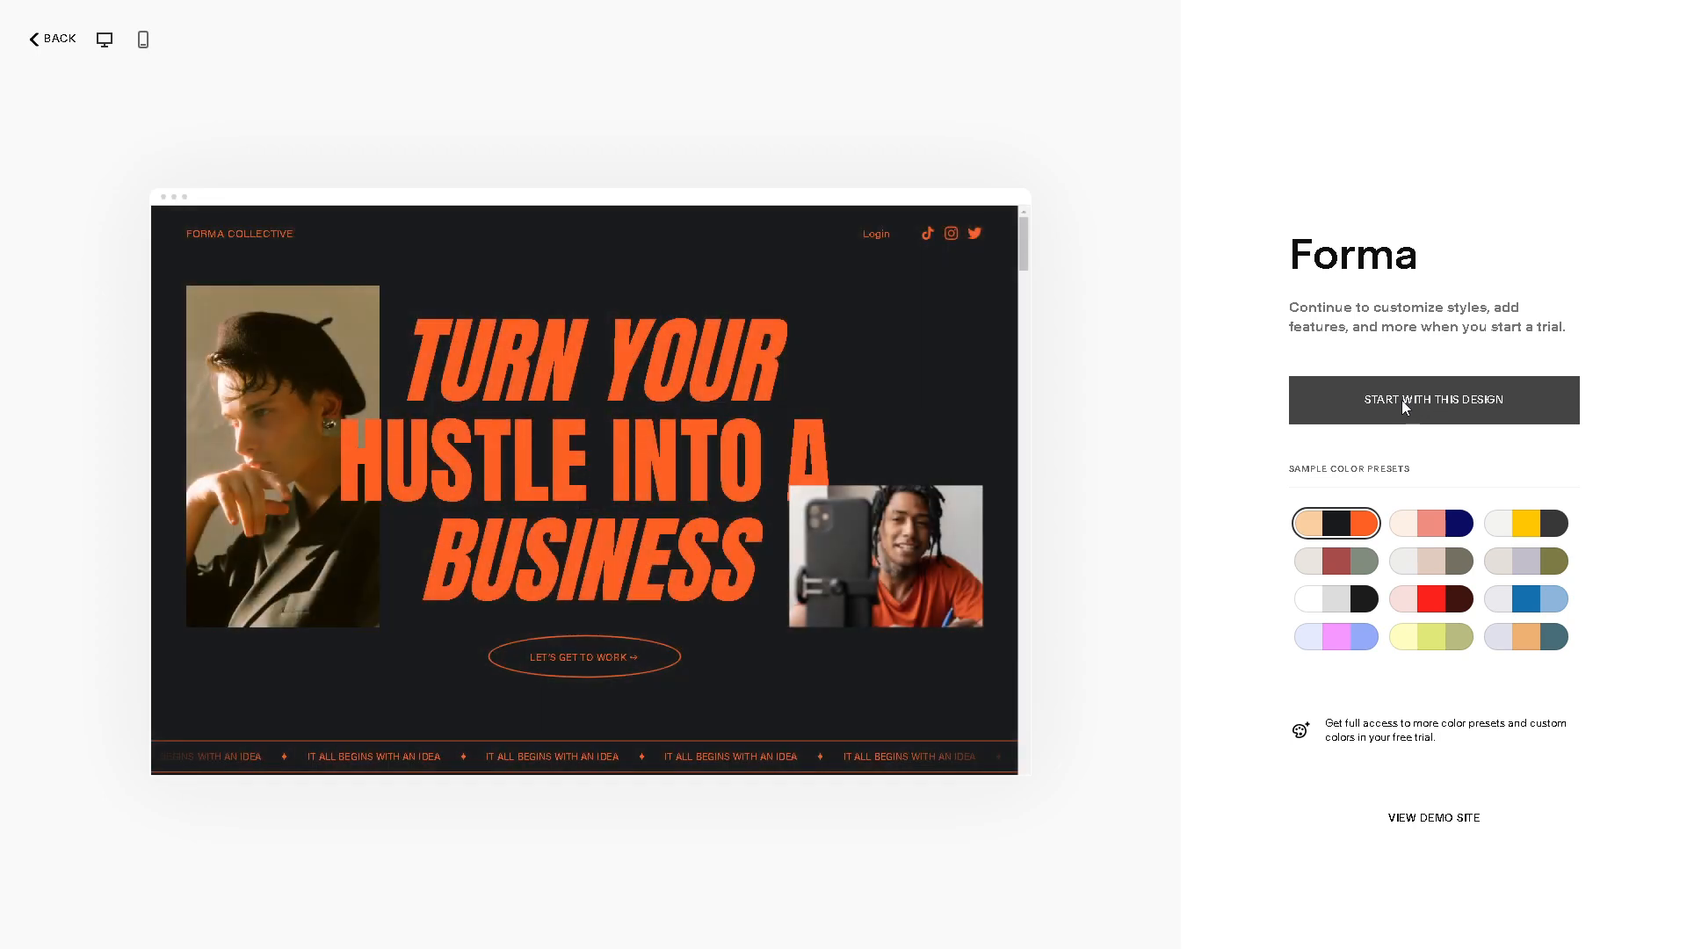
pyautogui.click(1401, 399)
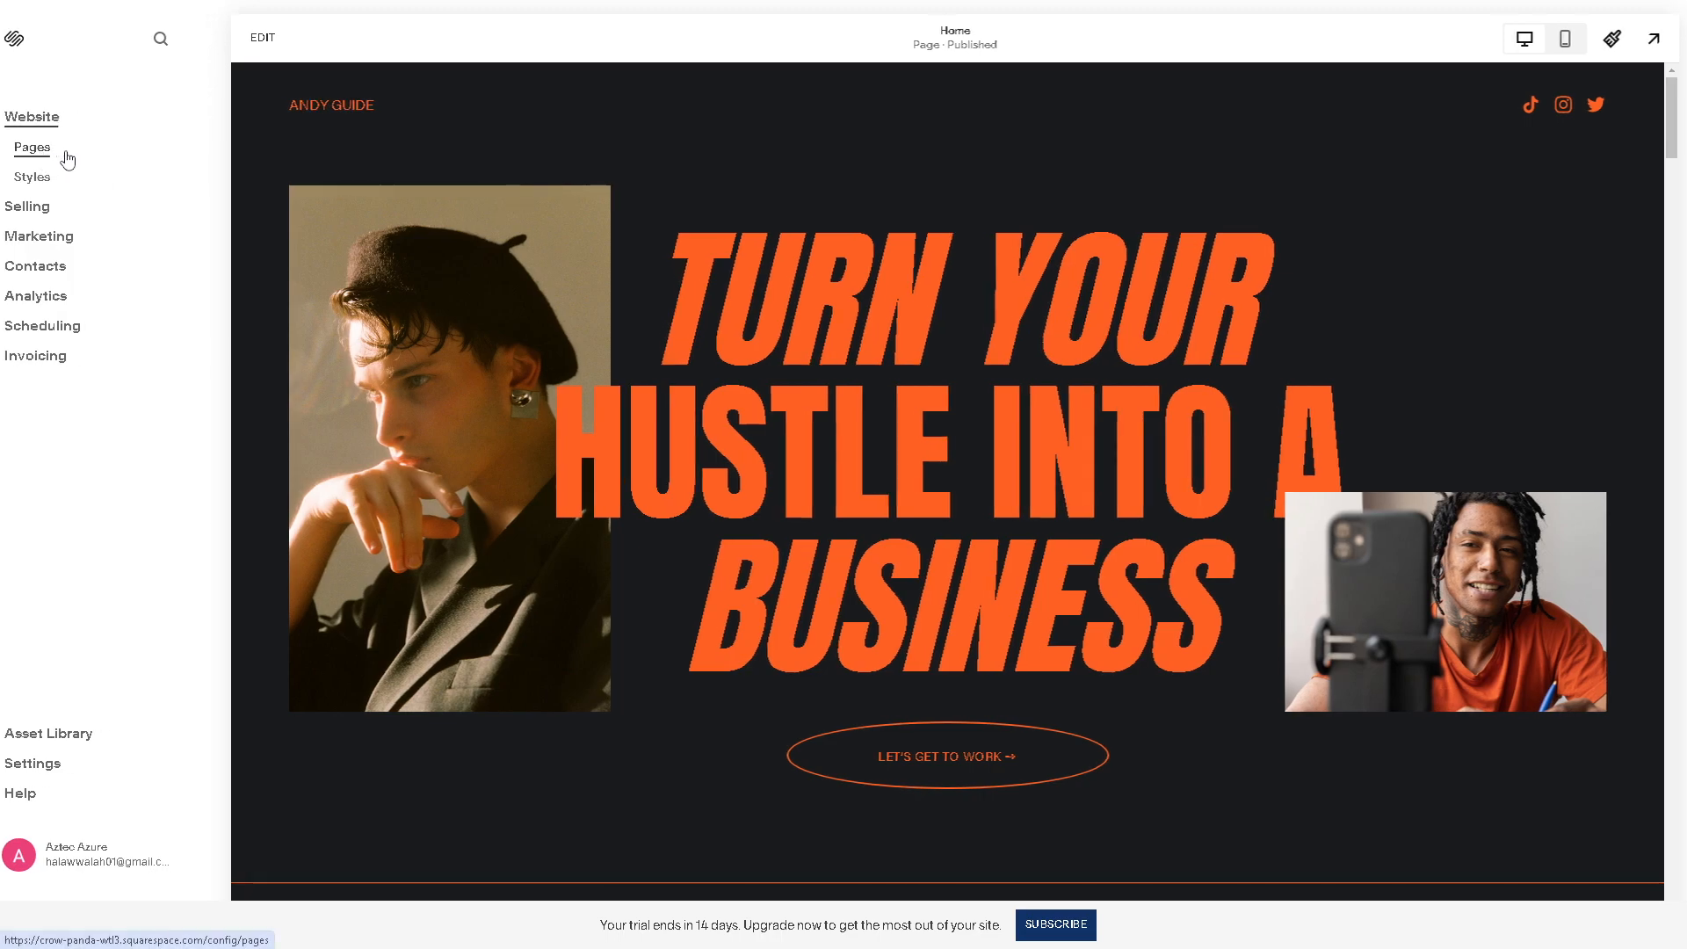
# - Open the Home page for editing and add an Image block to its first section
pyautogui.click(67, 158)
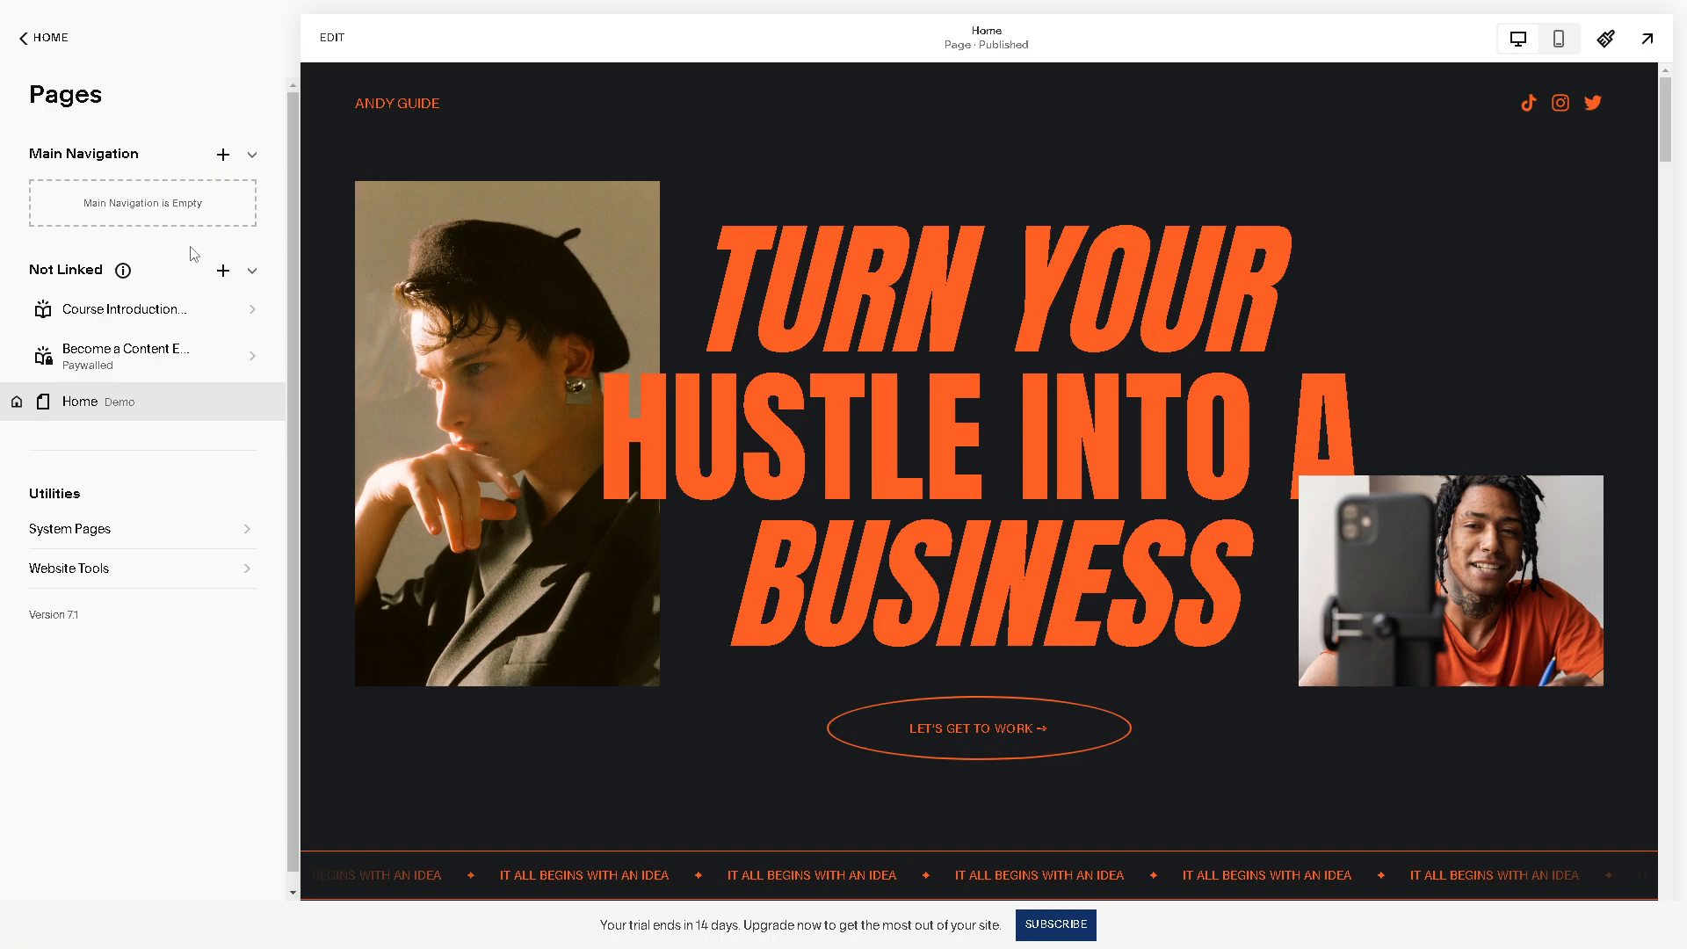
pyautogui.click(332, 38)
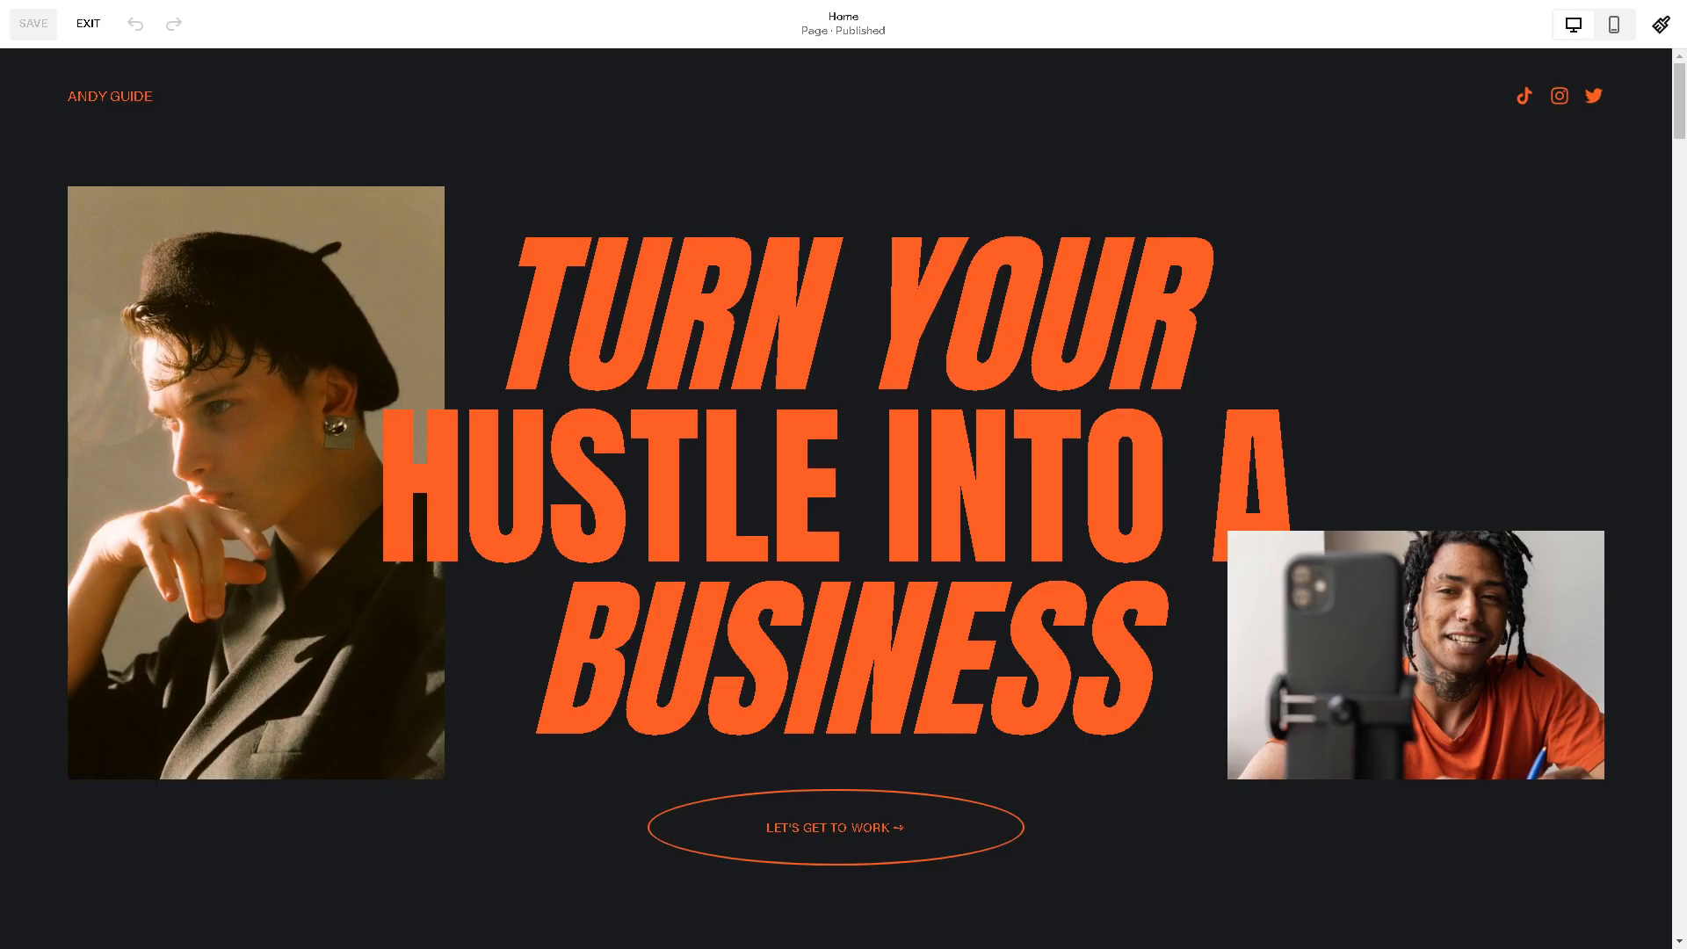
pyautogui.moveTo(1180, 219)
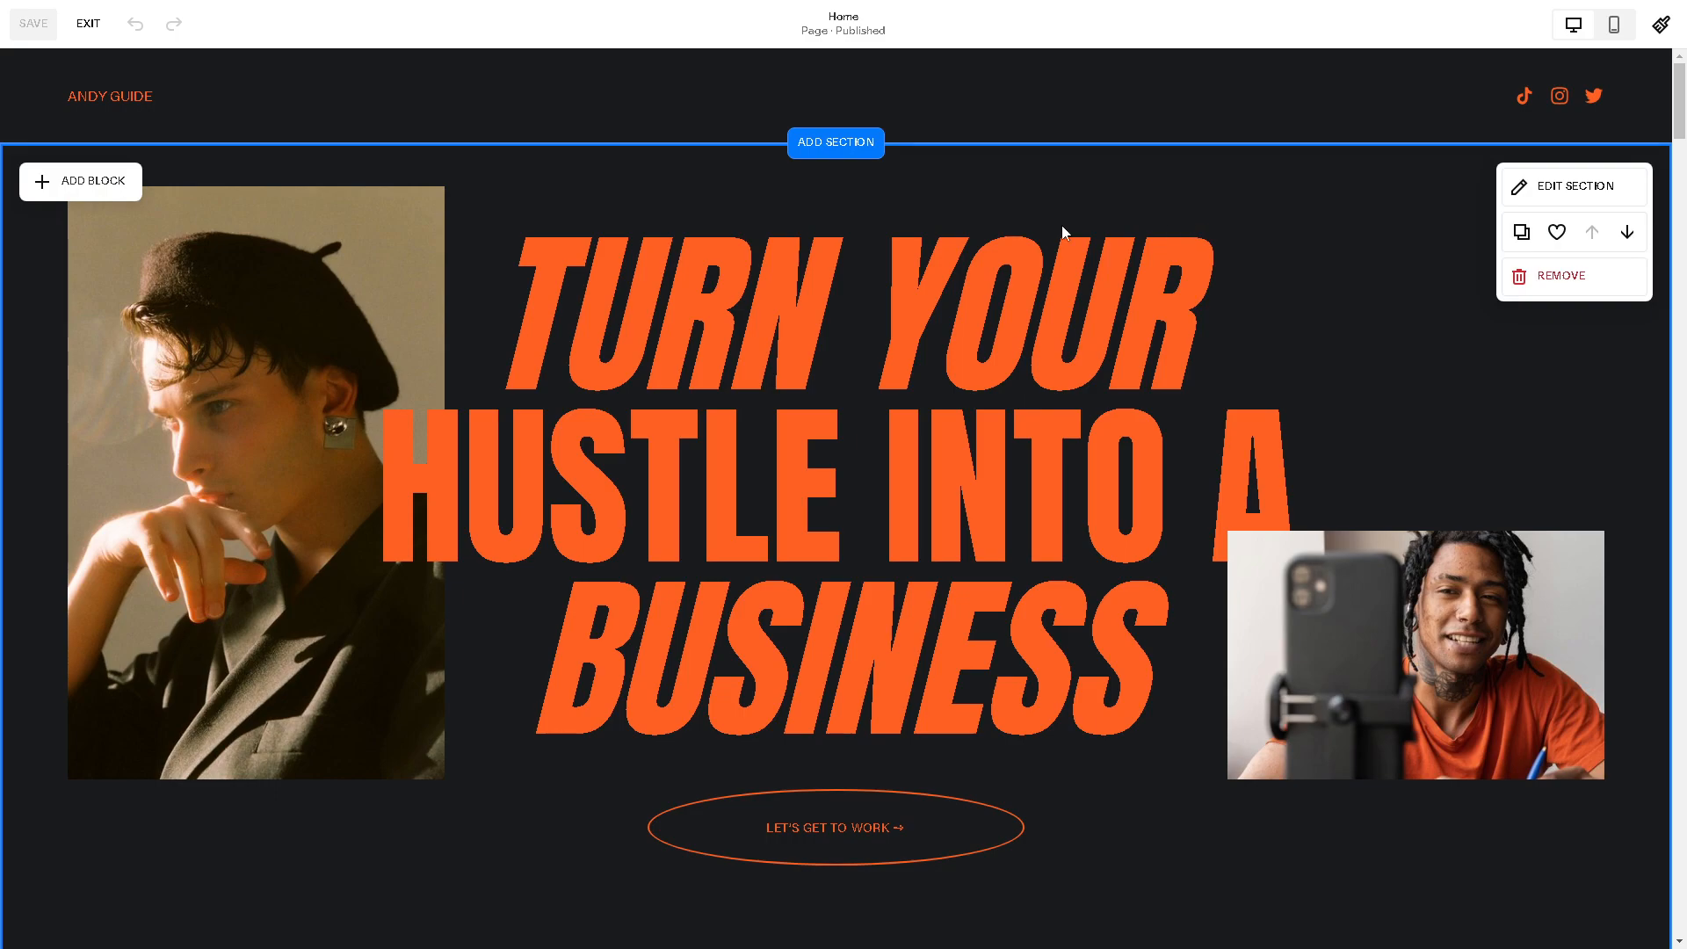
pyautogui.click(107, 195)
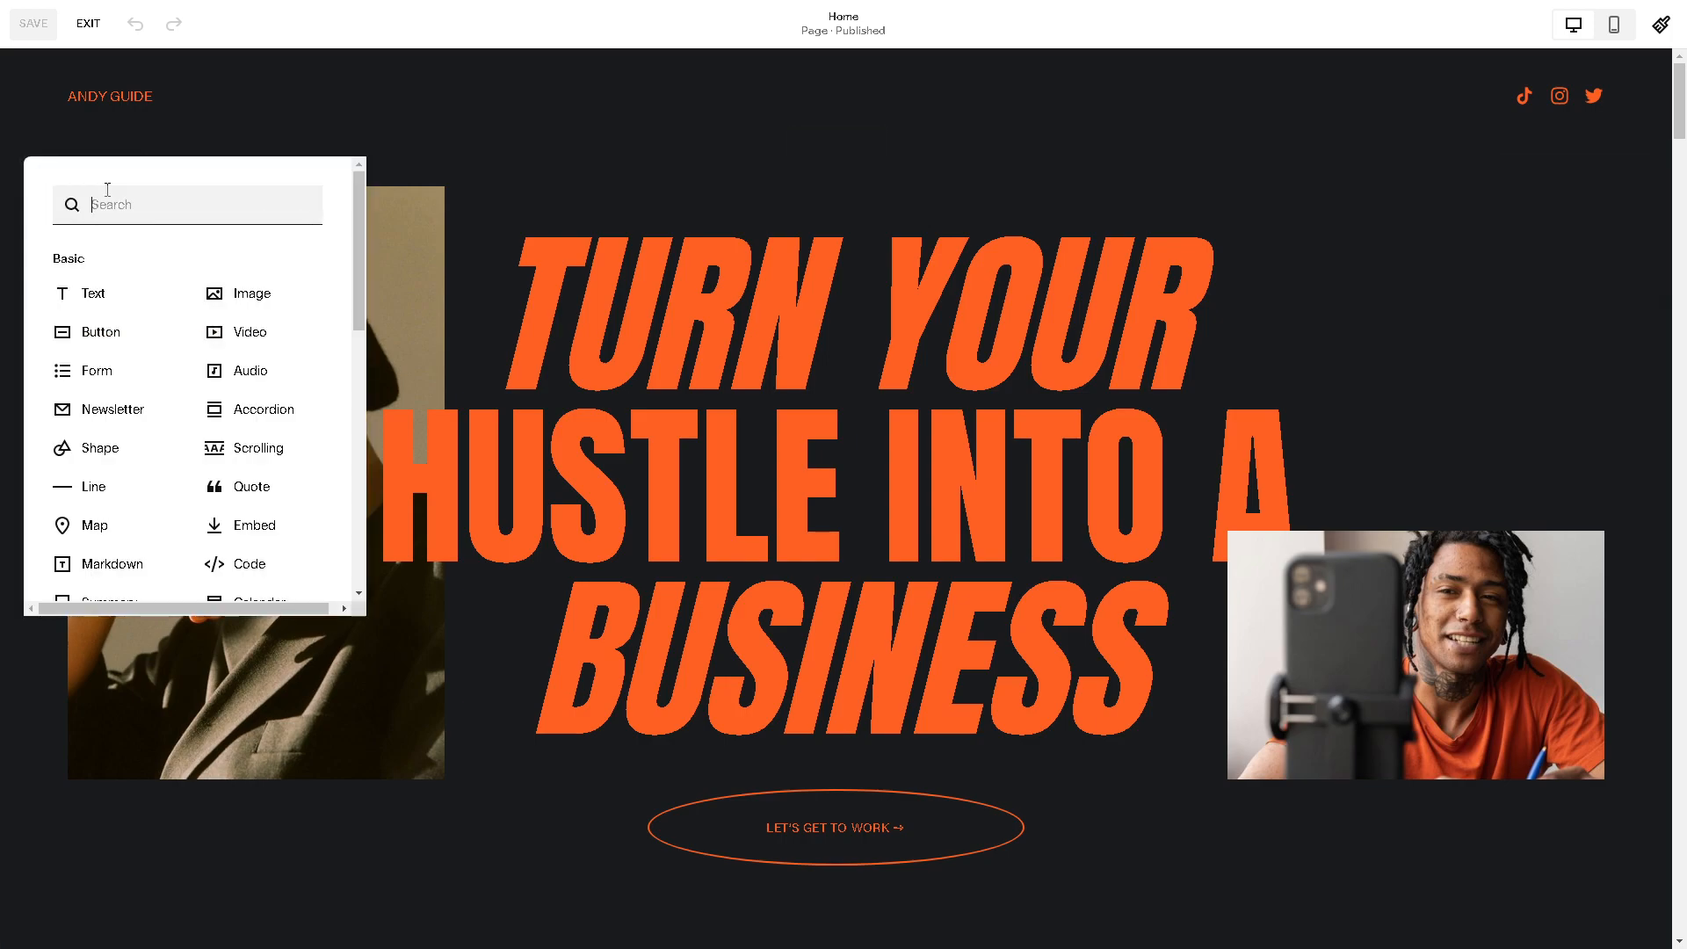
pyautogui.click(255, 300)
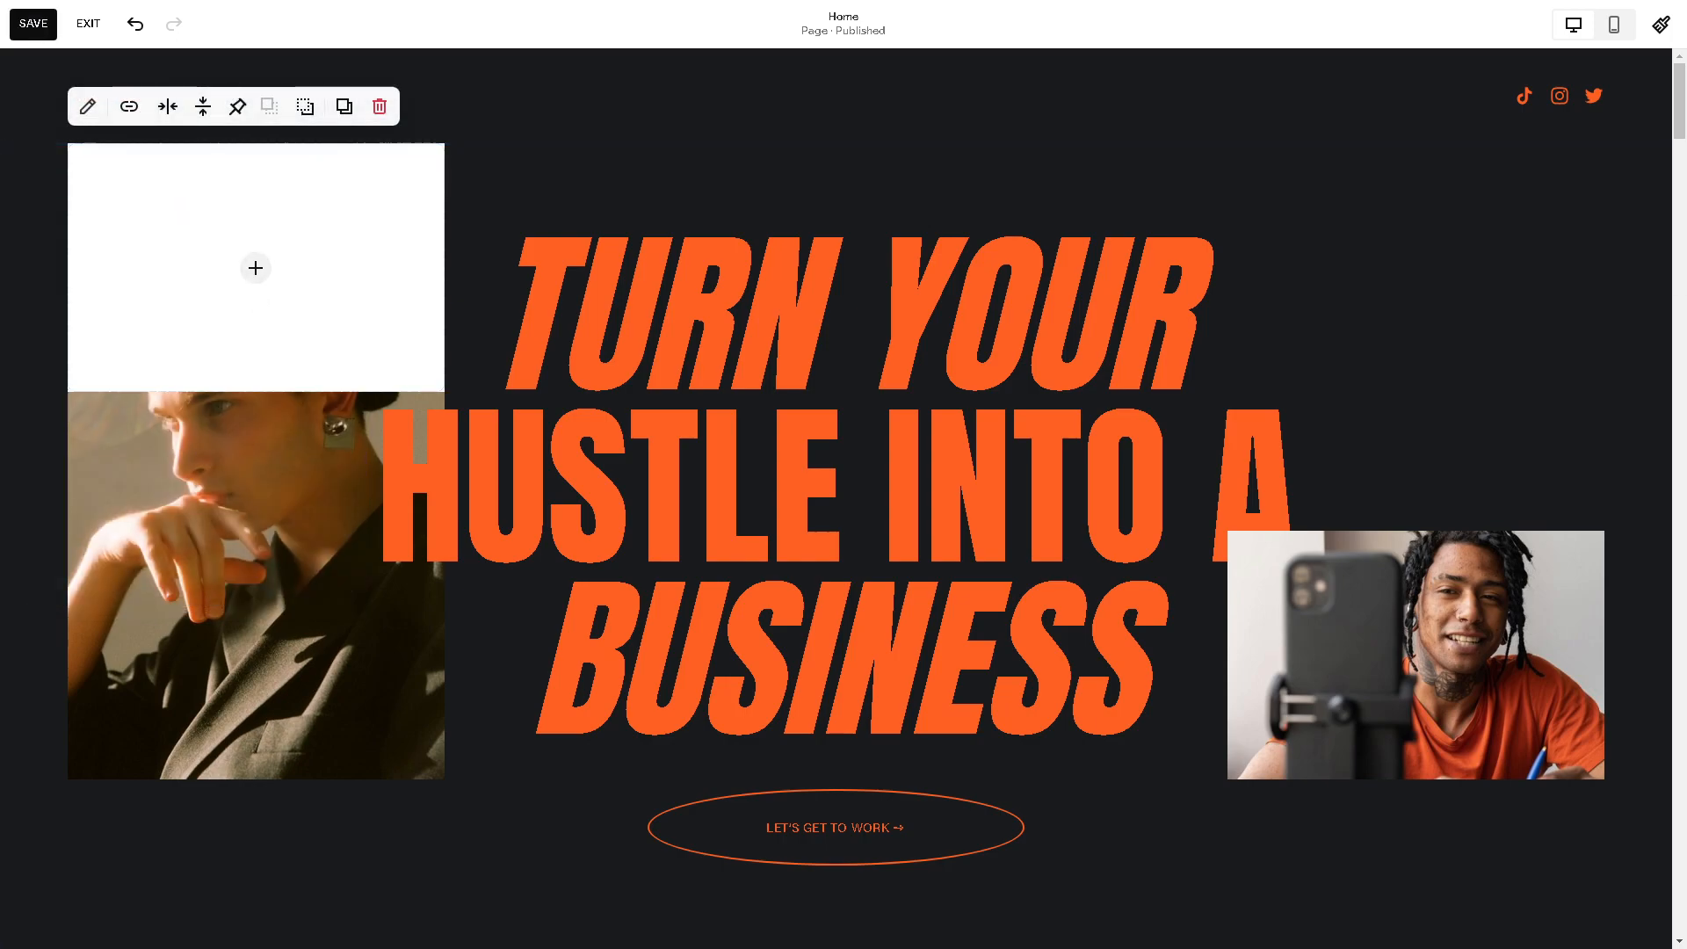
# - Browse the stock images for the empty image block, looking through the free images, own library and premium images
pyautogui.click(255, 270)
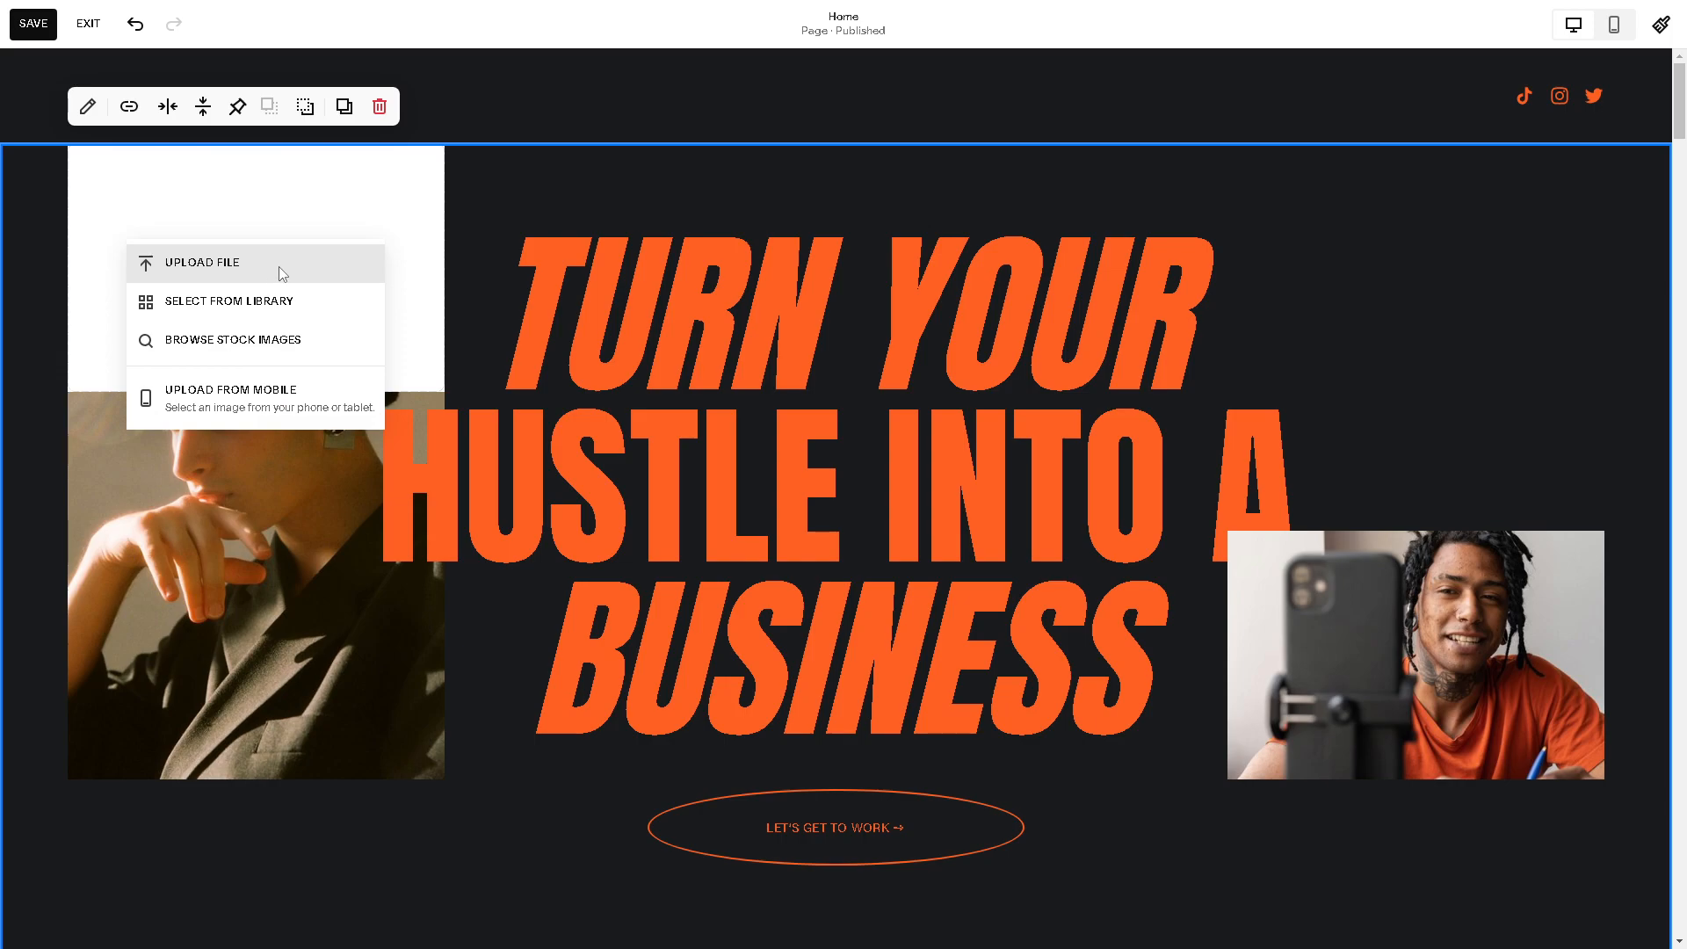
pyautogui.click(257, 340)
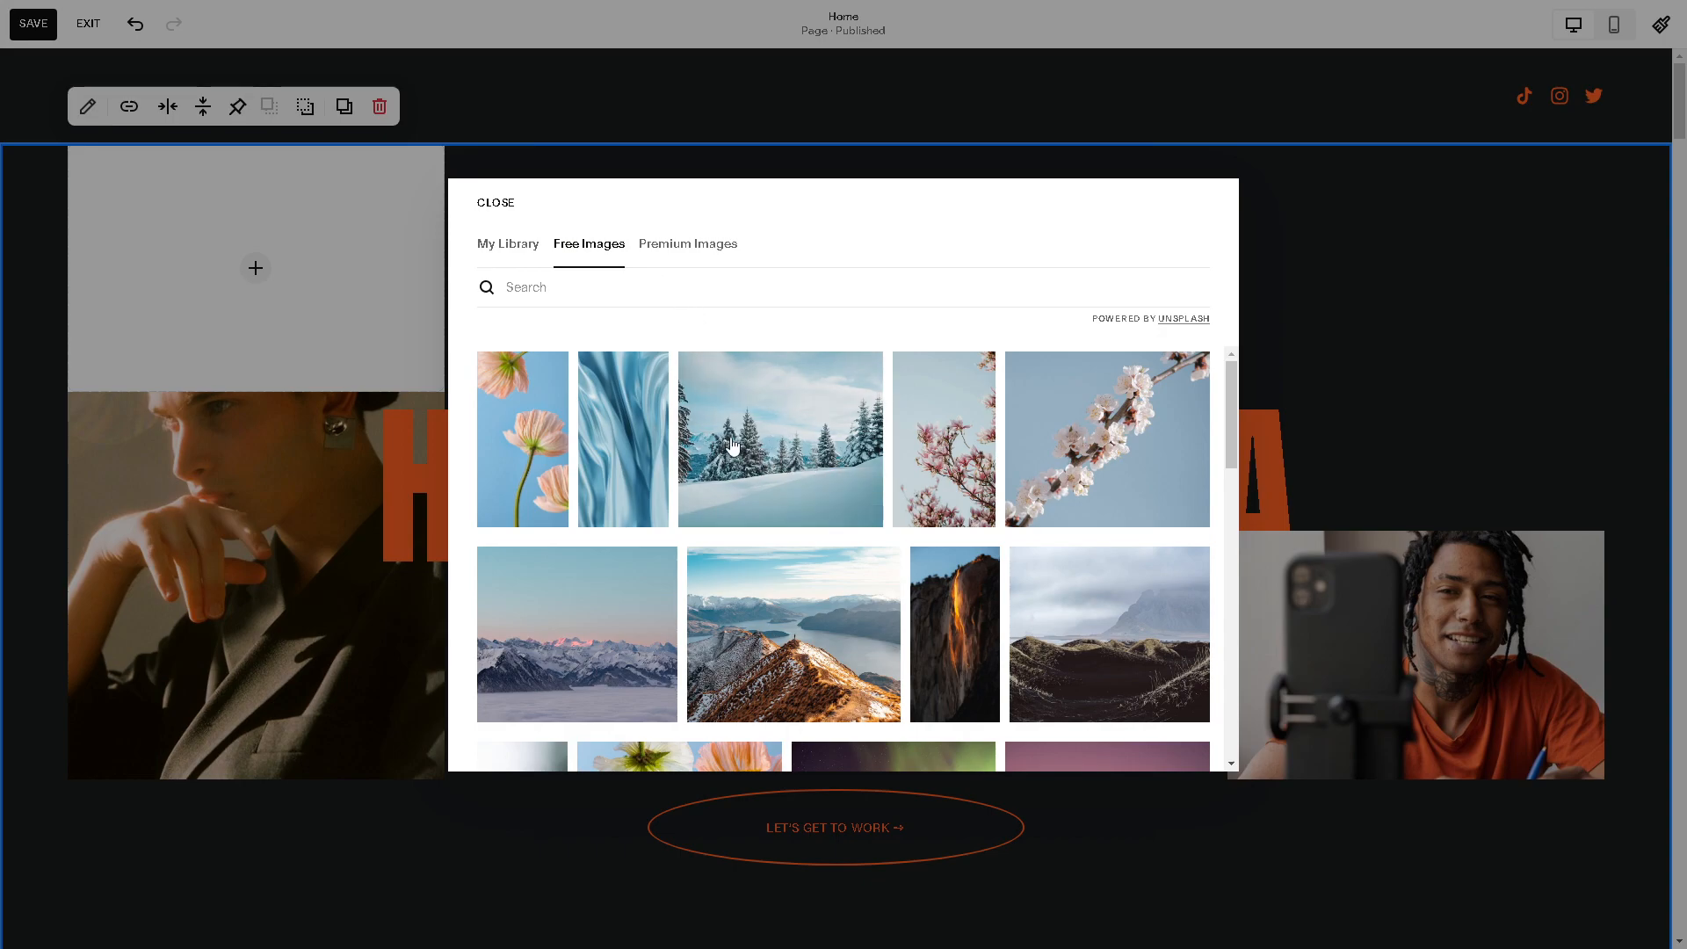
pyautogui.scroll(-2, 761, 457)
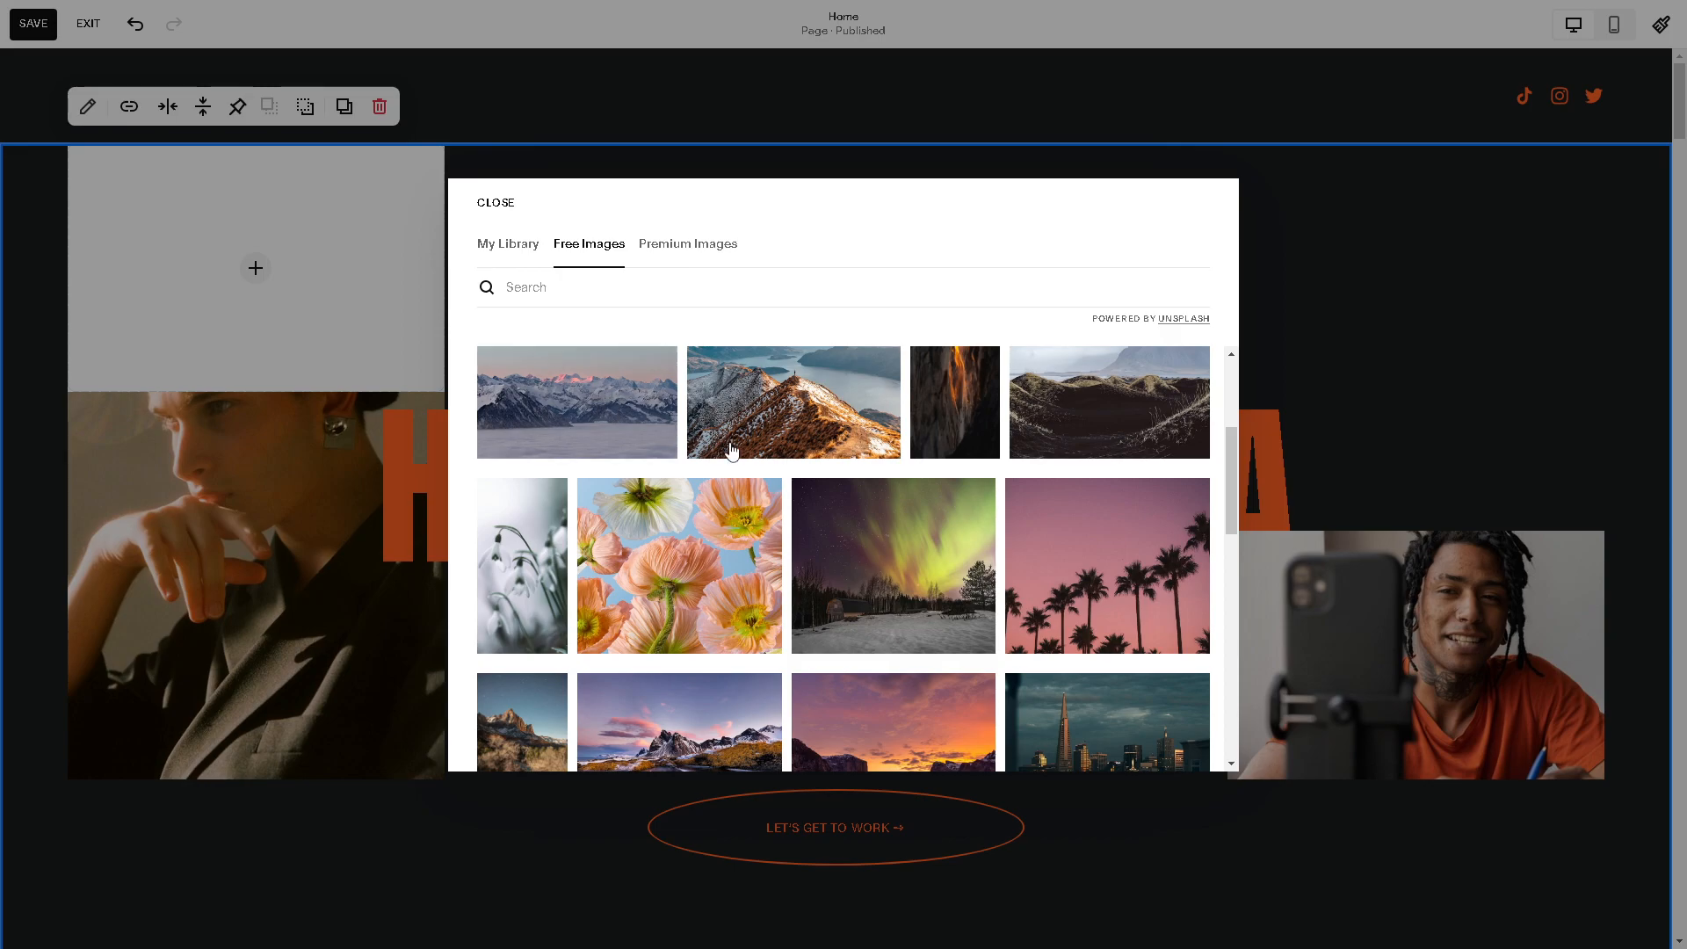
pyautogui.scroll(-3, 731, 451)
pyautogui.click(525, 254)
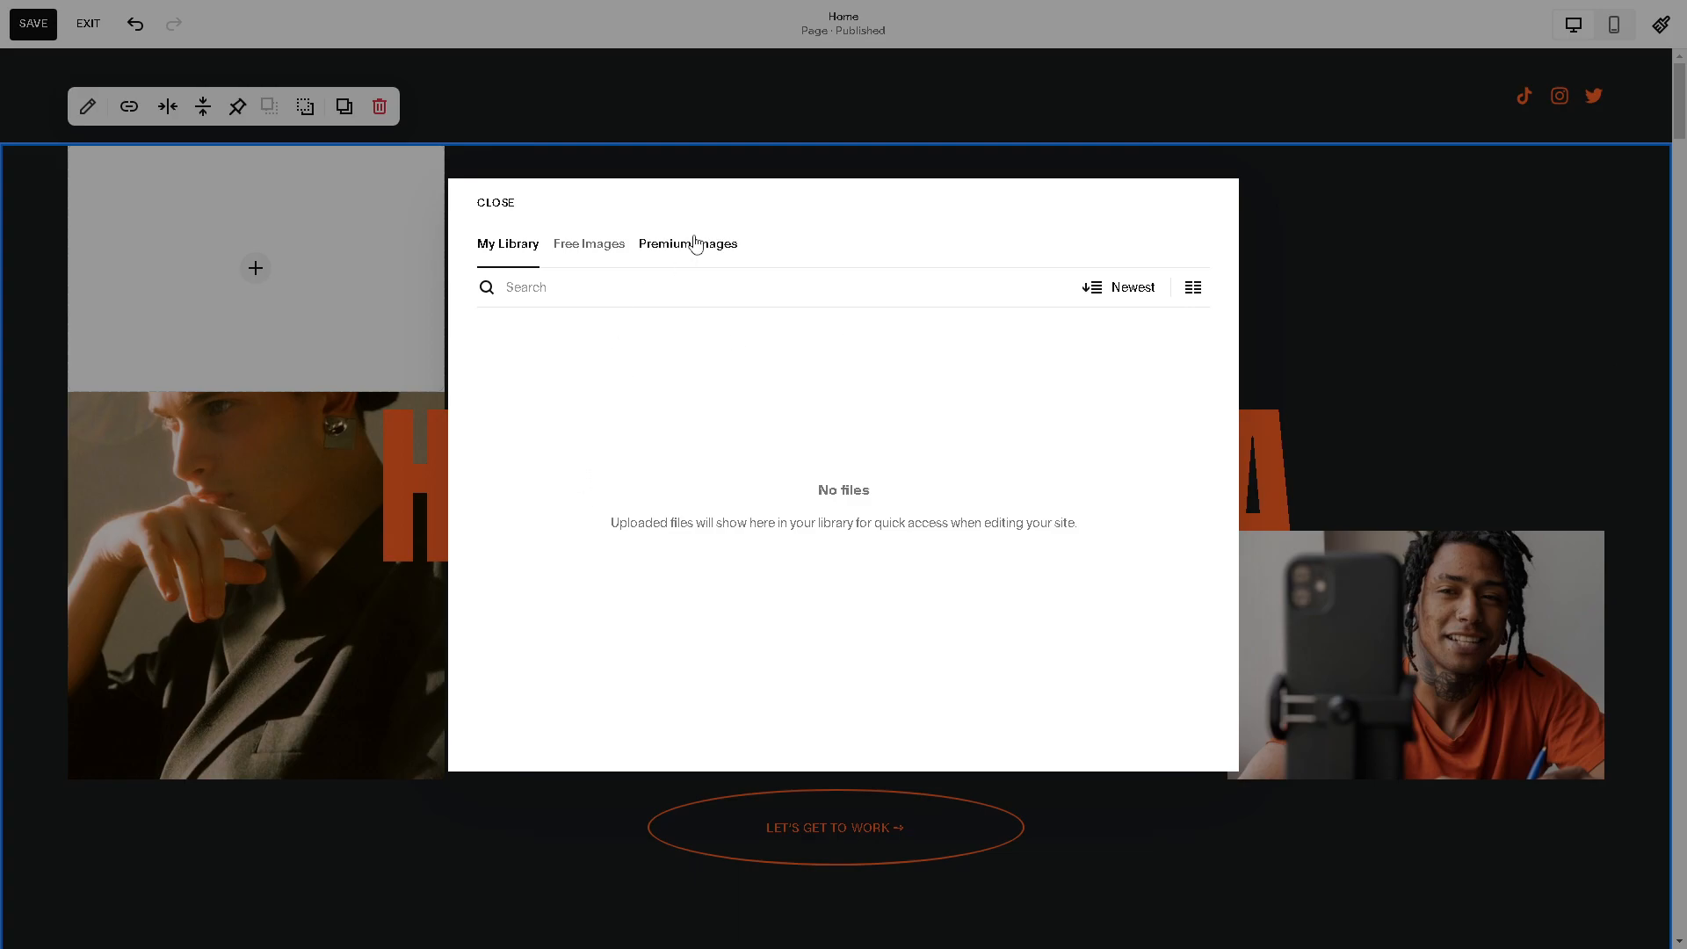
pyautogui.click(688, 244)
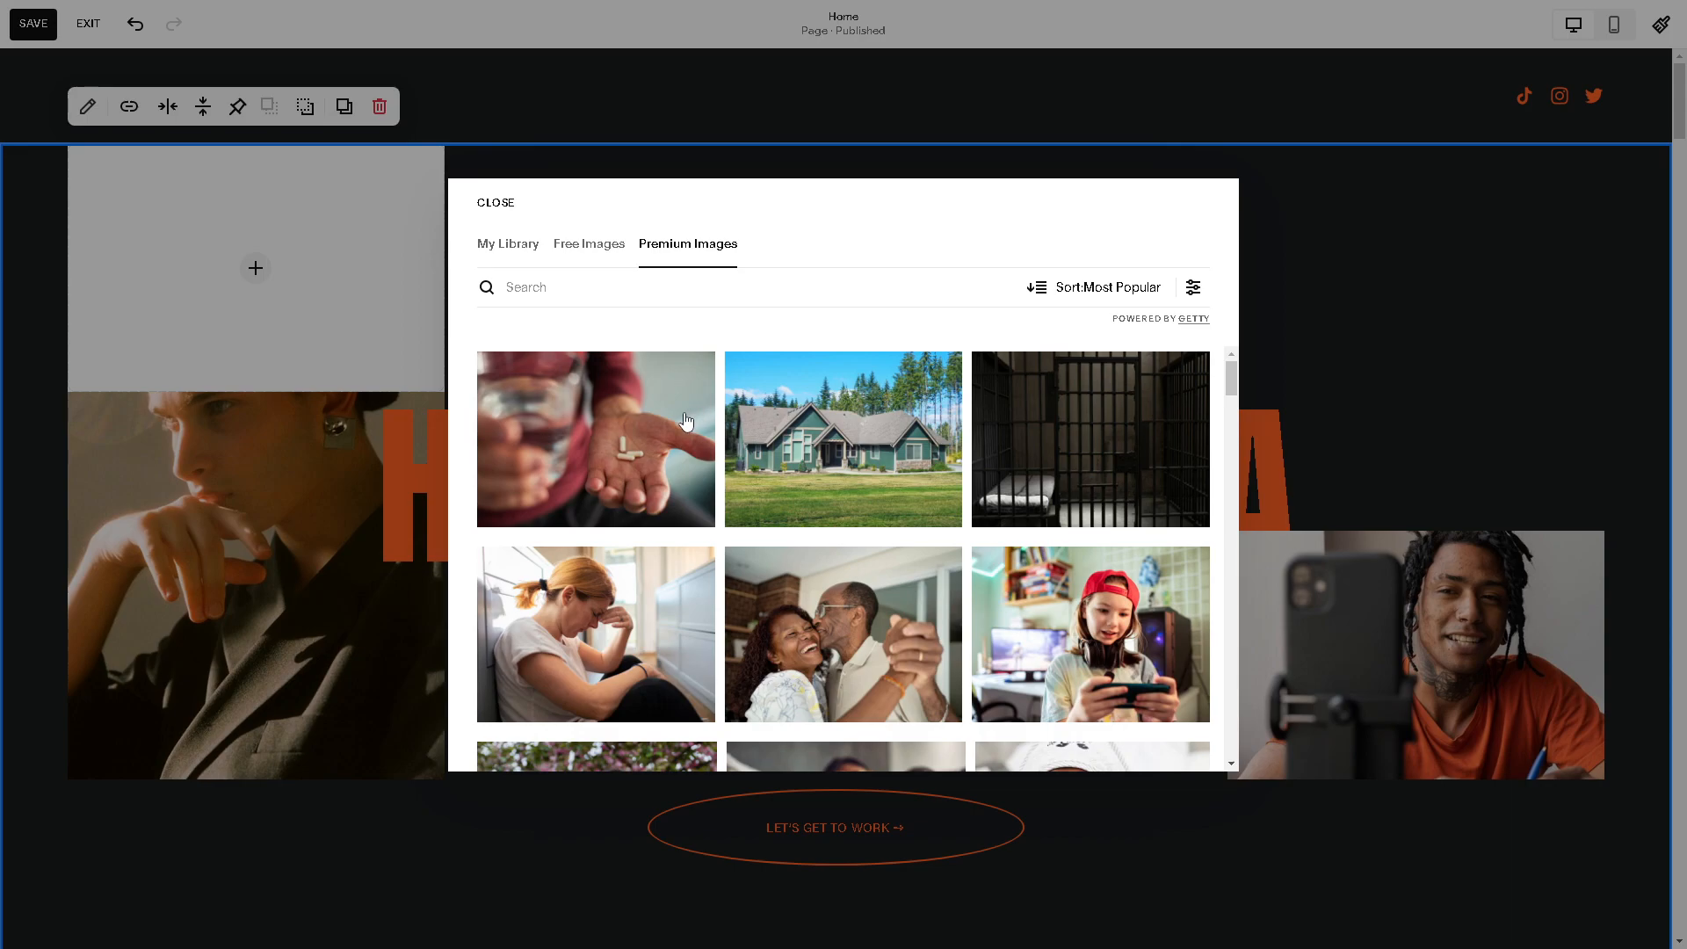
pyautogui.scroll(-2, 797, 508)
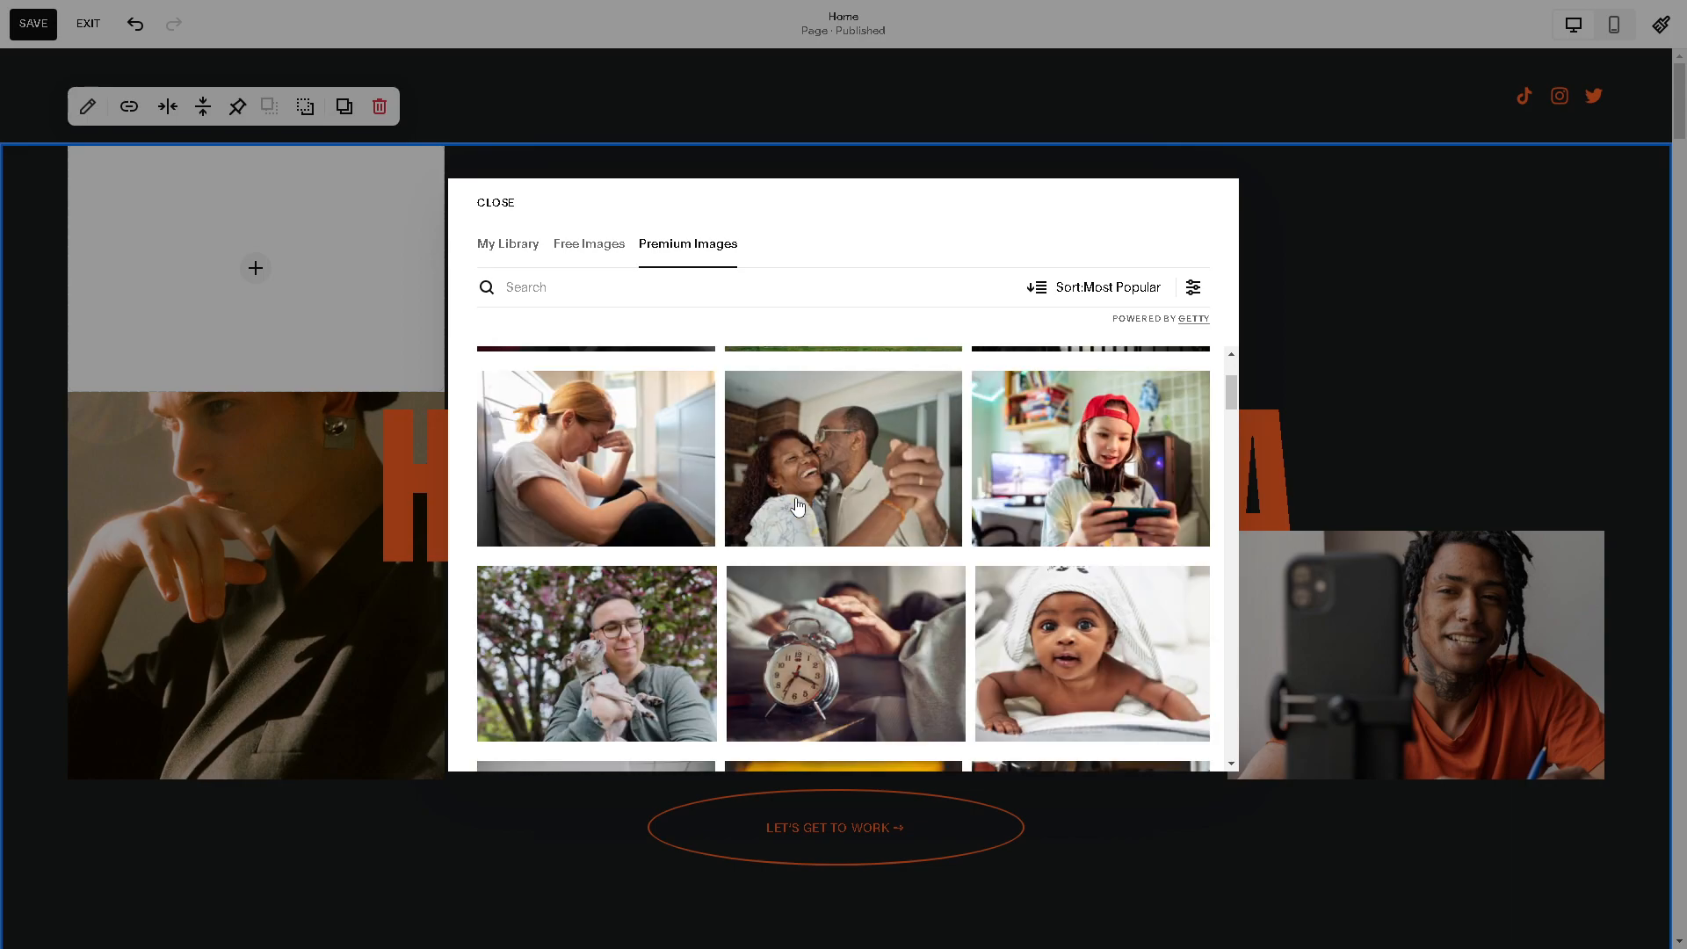
pyautogui.scroll(-2, 797, 507)
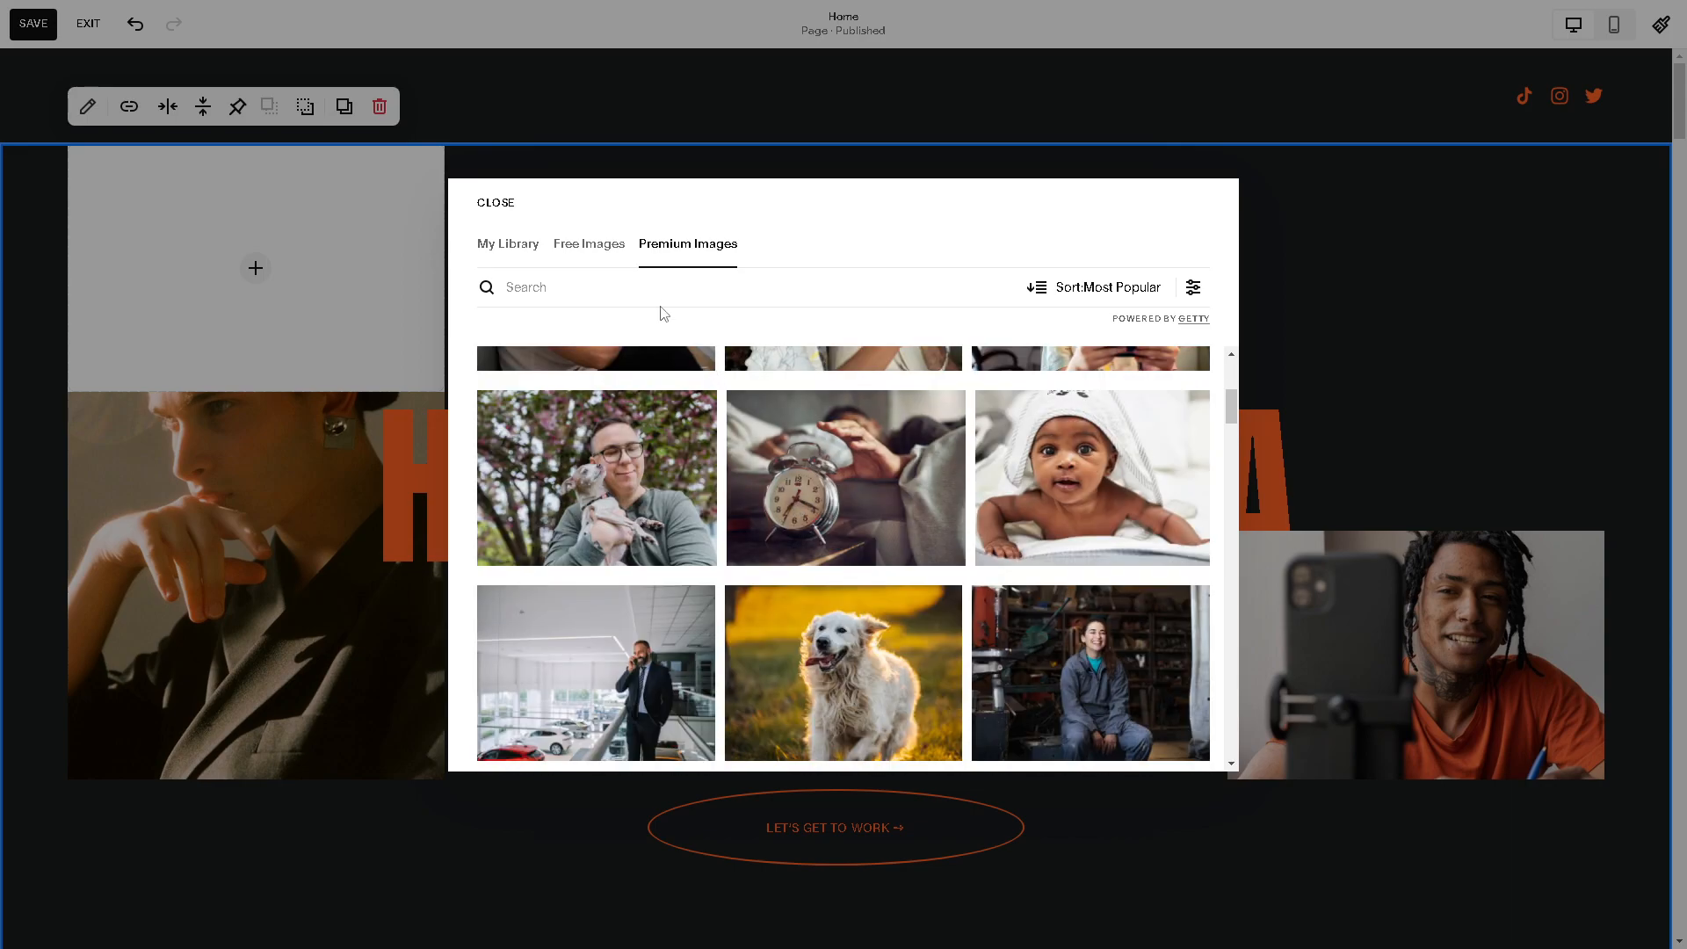
# - Fill the image block with the free image of a city skyline at dusk
pyautogui.click(589, 246)
pyautogui.scroll(-5, 826, 525)
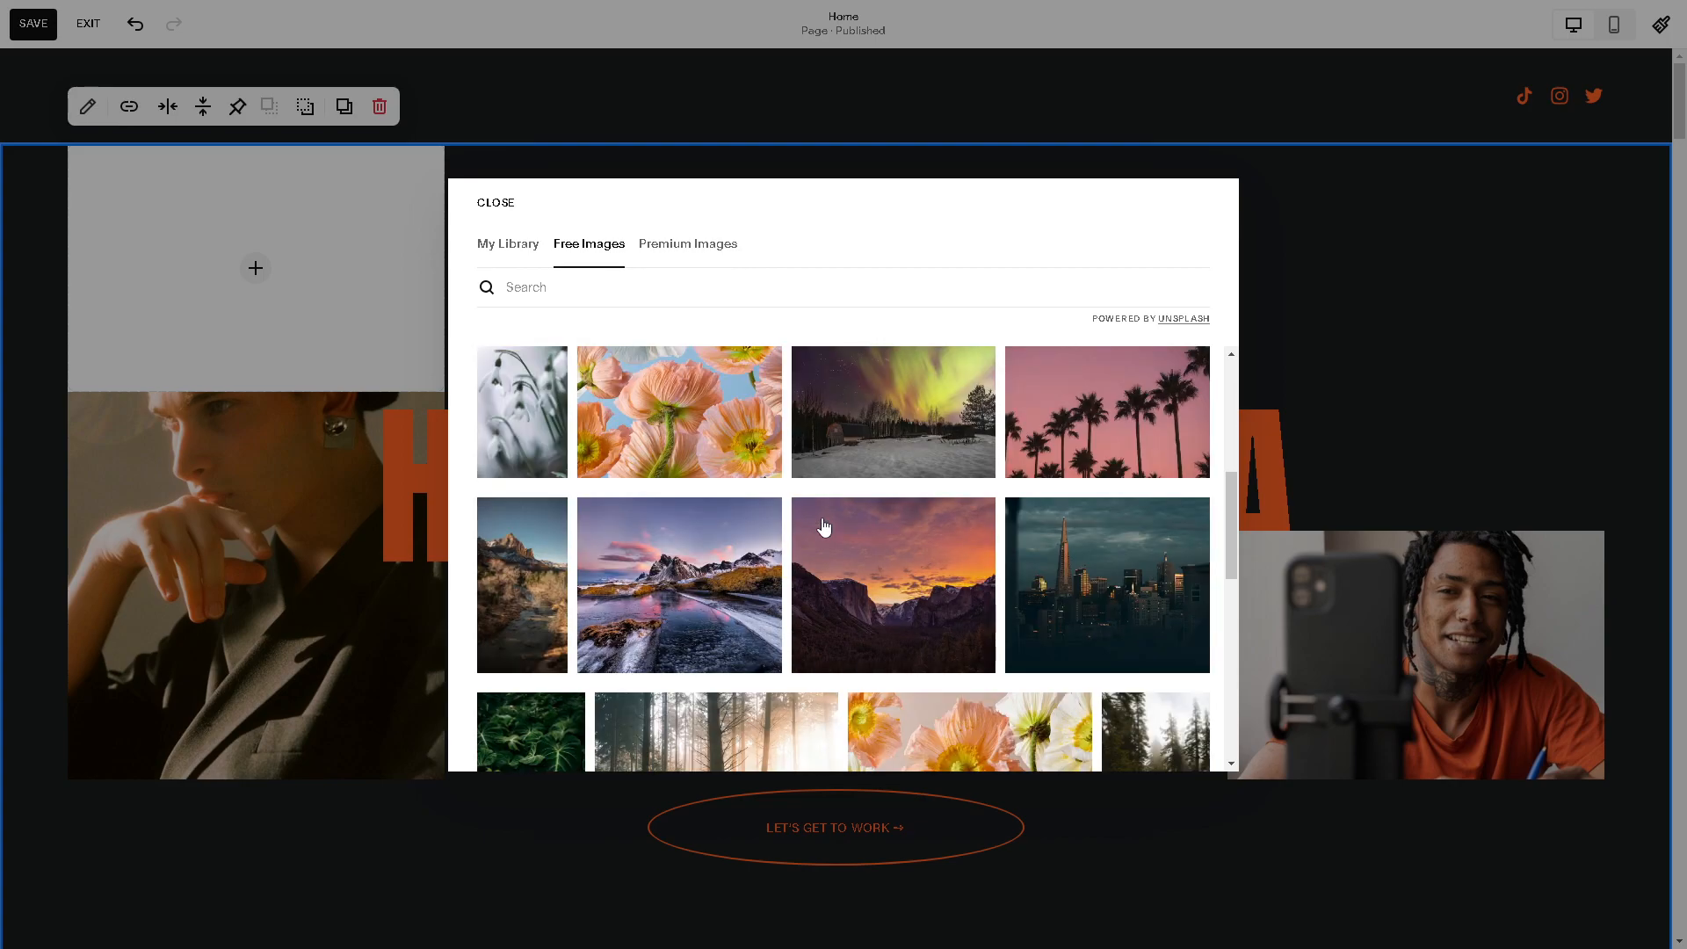
pyautogui.click(1134, 573)
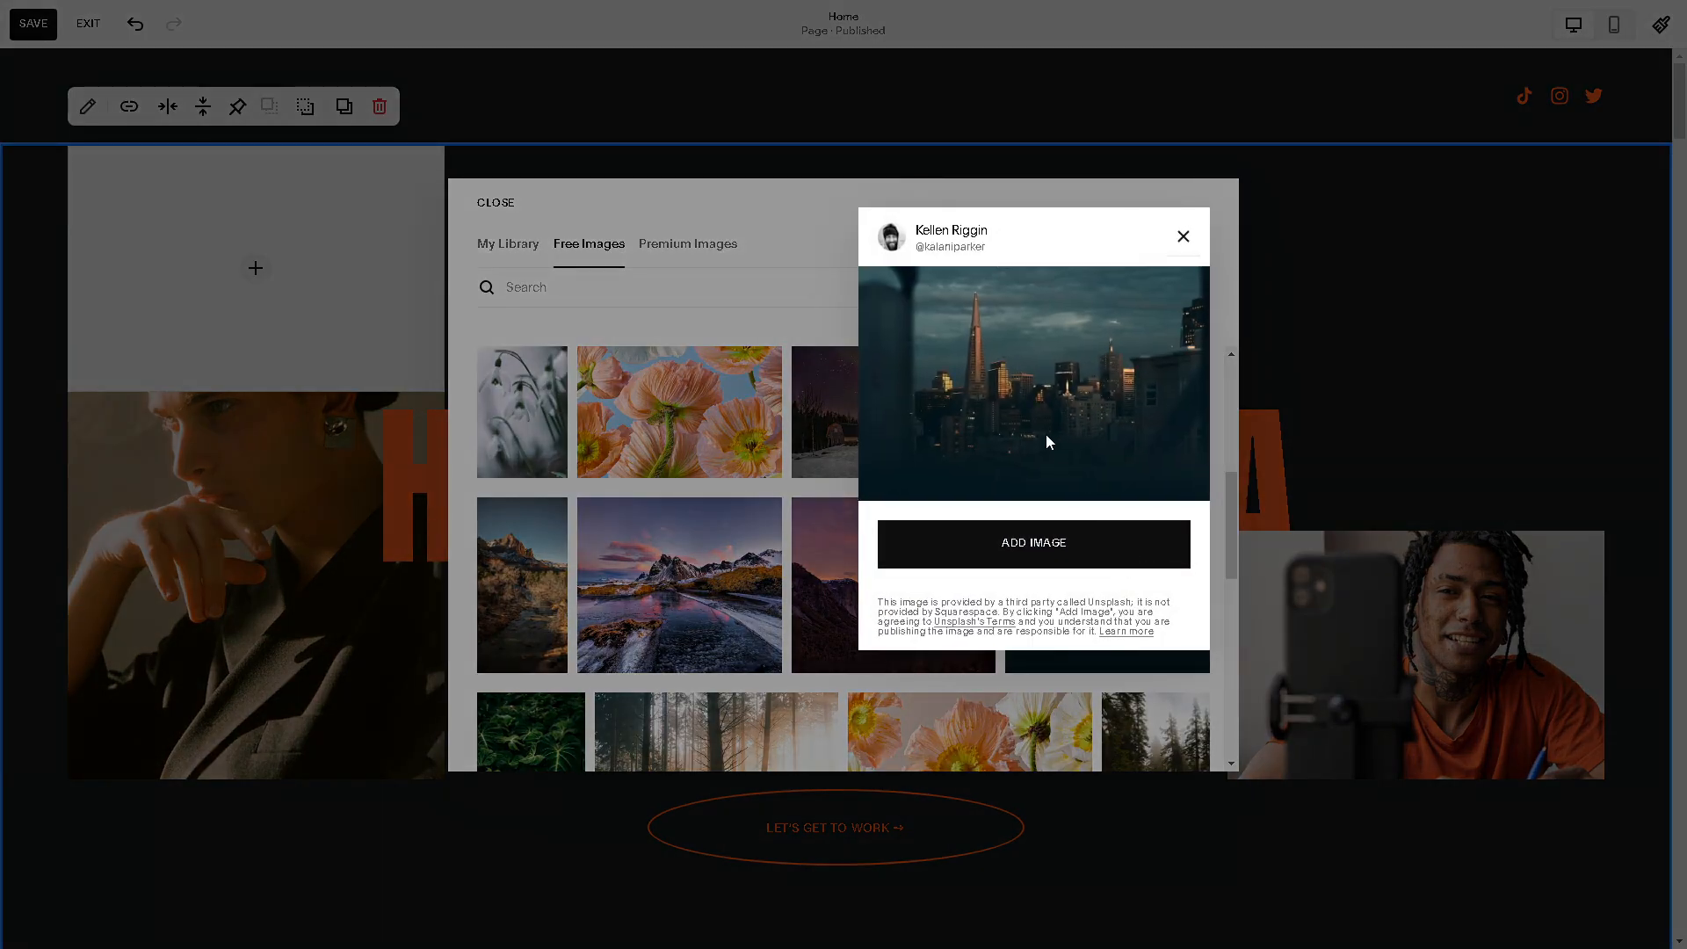
pyautogui.click(1007, 558)
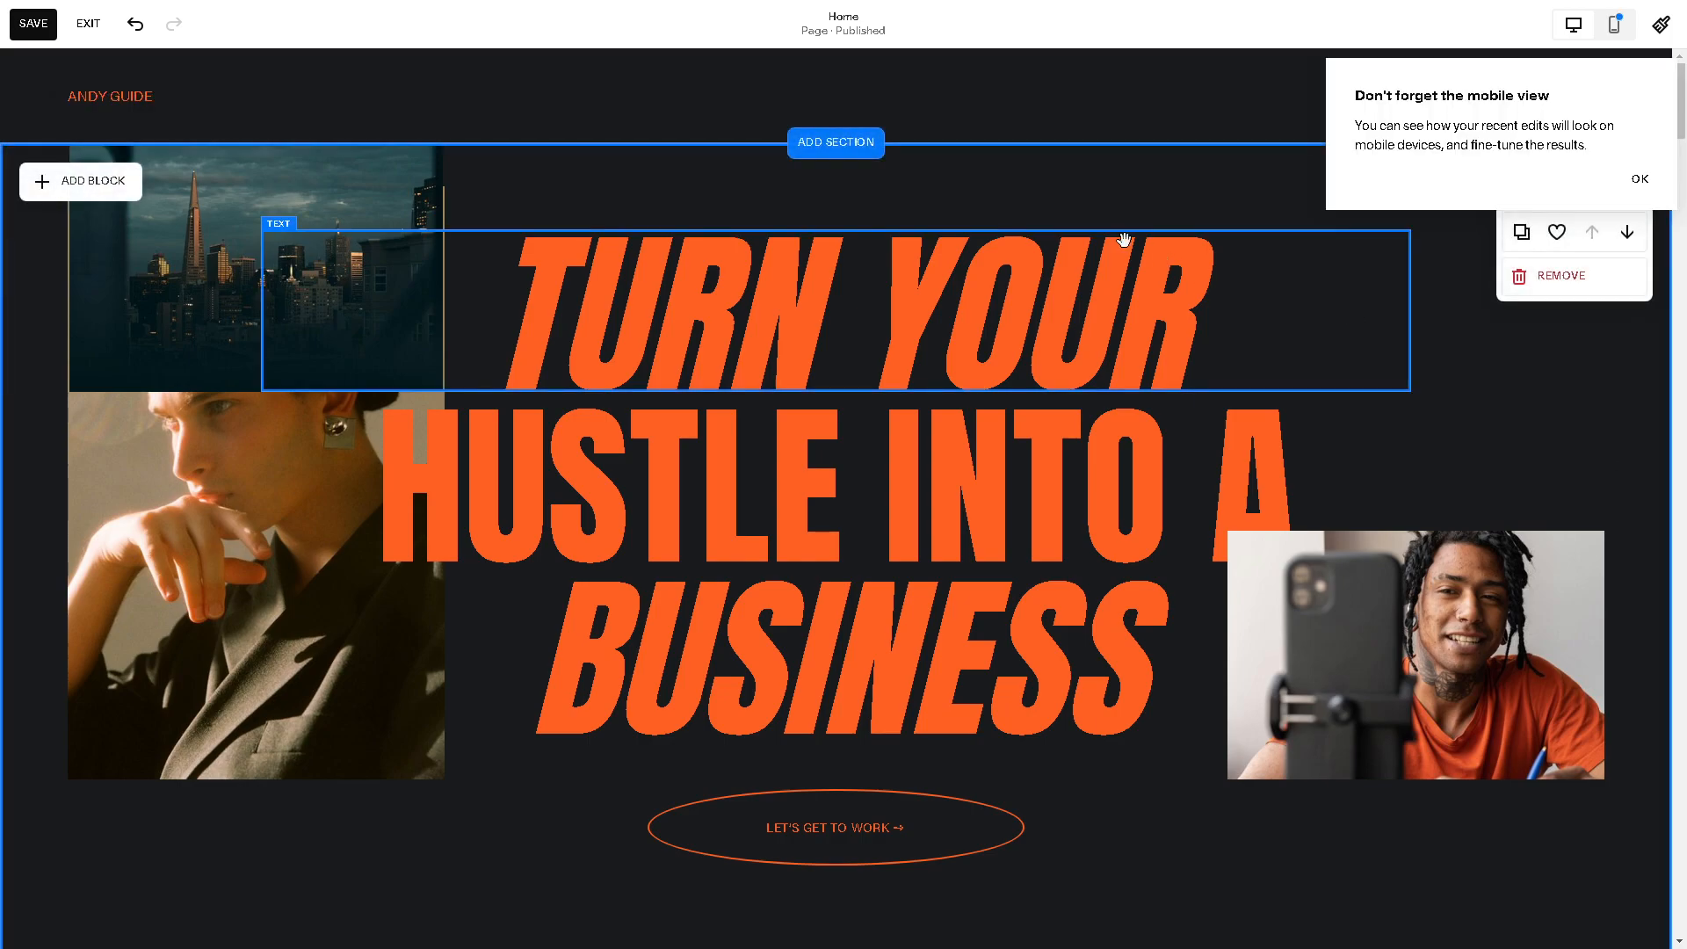
# - Add an Images section with a simple grid of six pictures in two rows above the first section
pyautogui.click(823, 151)
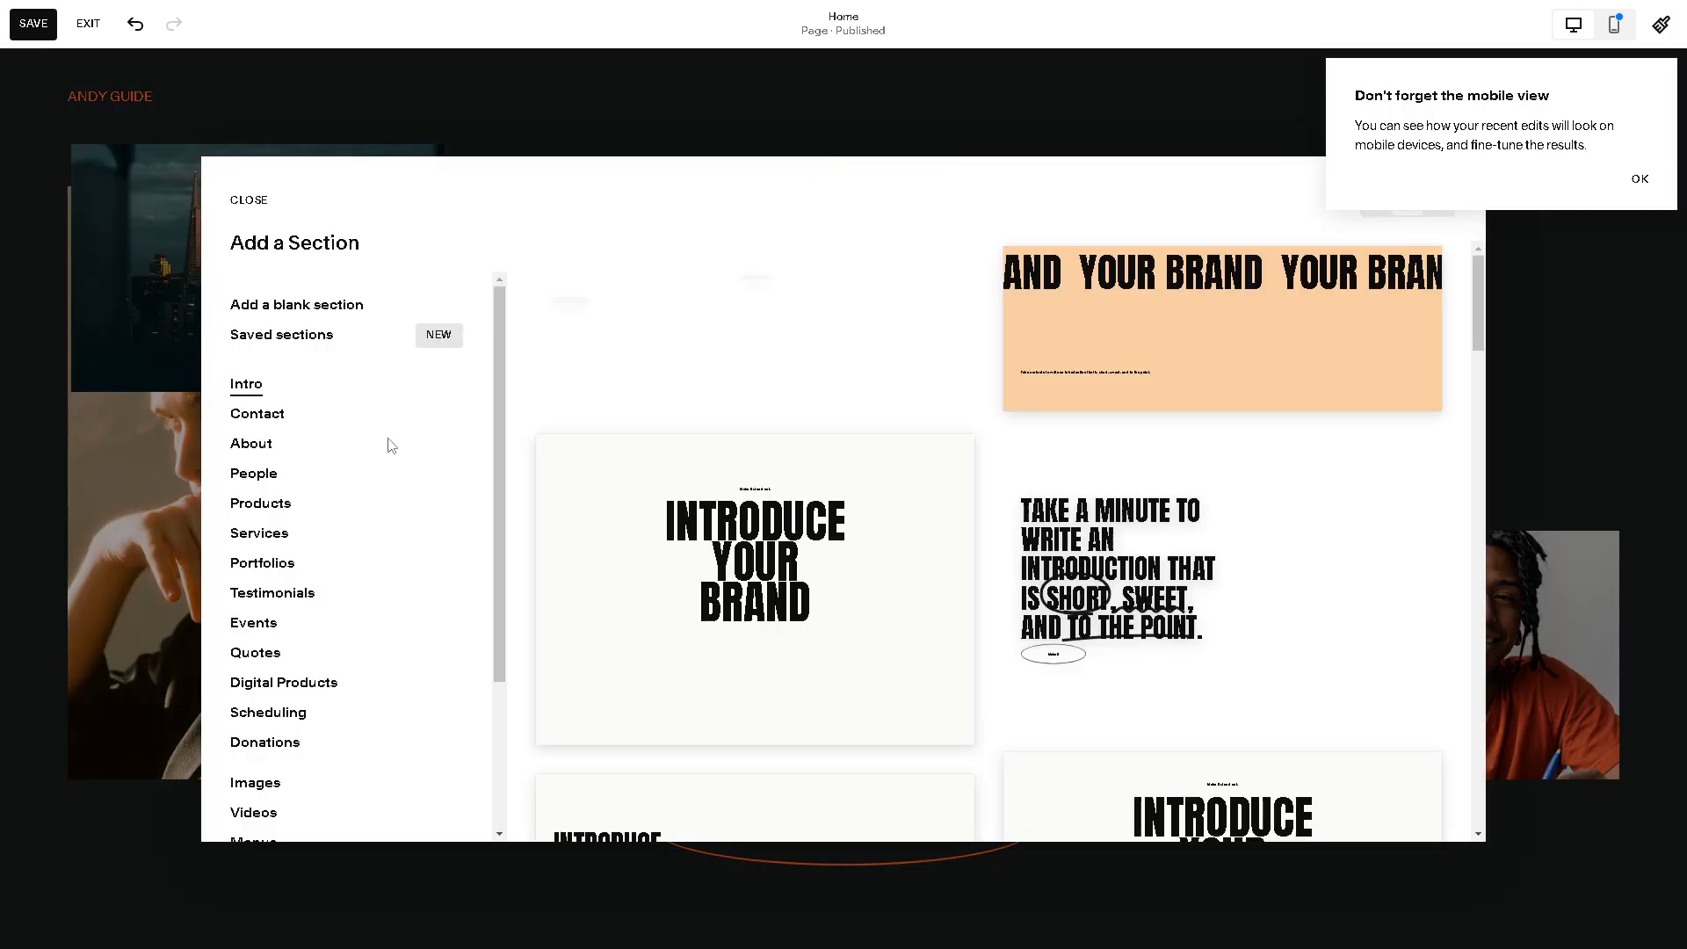
pyautogui.scroll(-3, 312, 602)
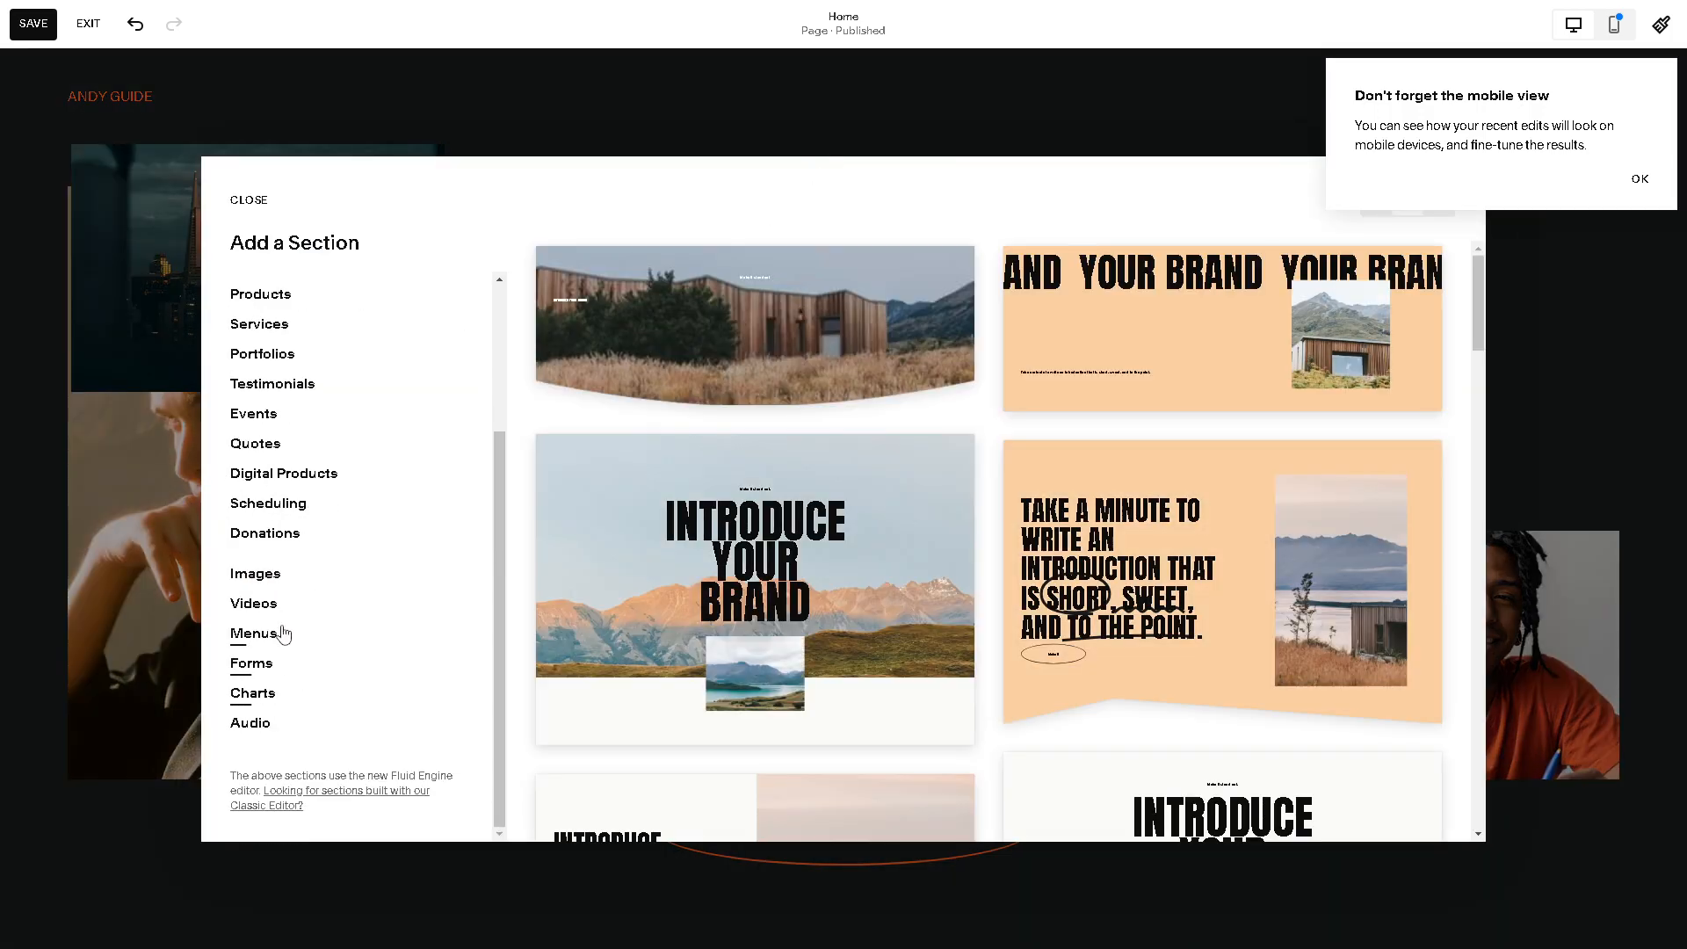
pyautogui.click(279, 580)
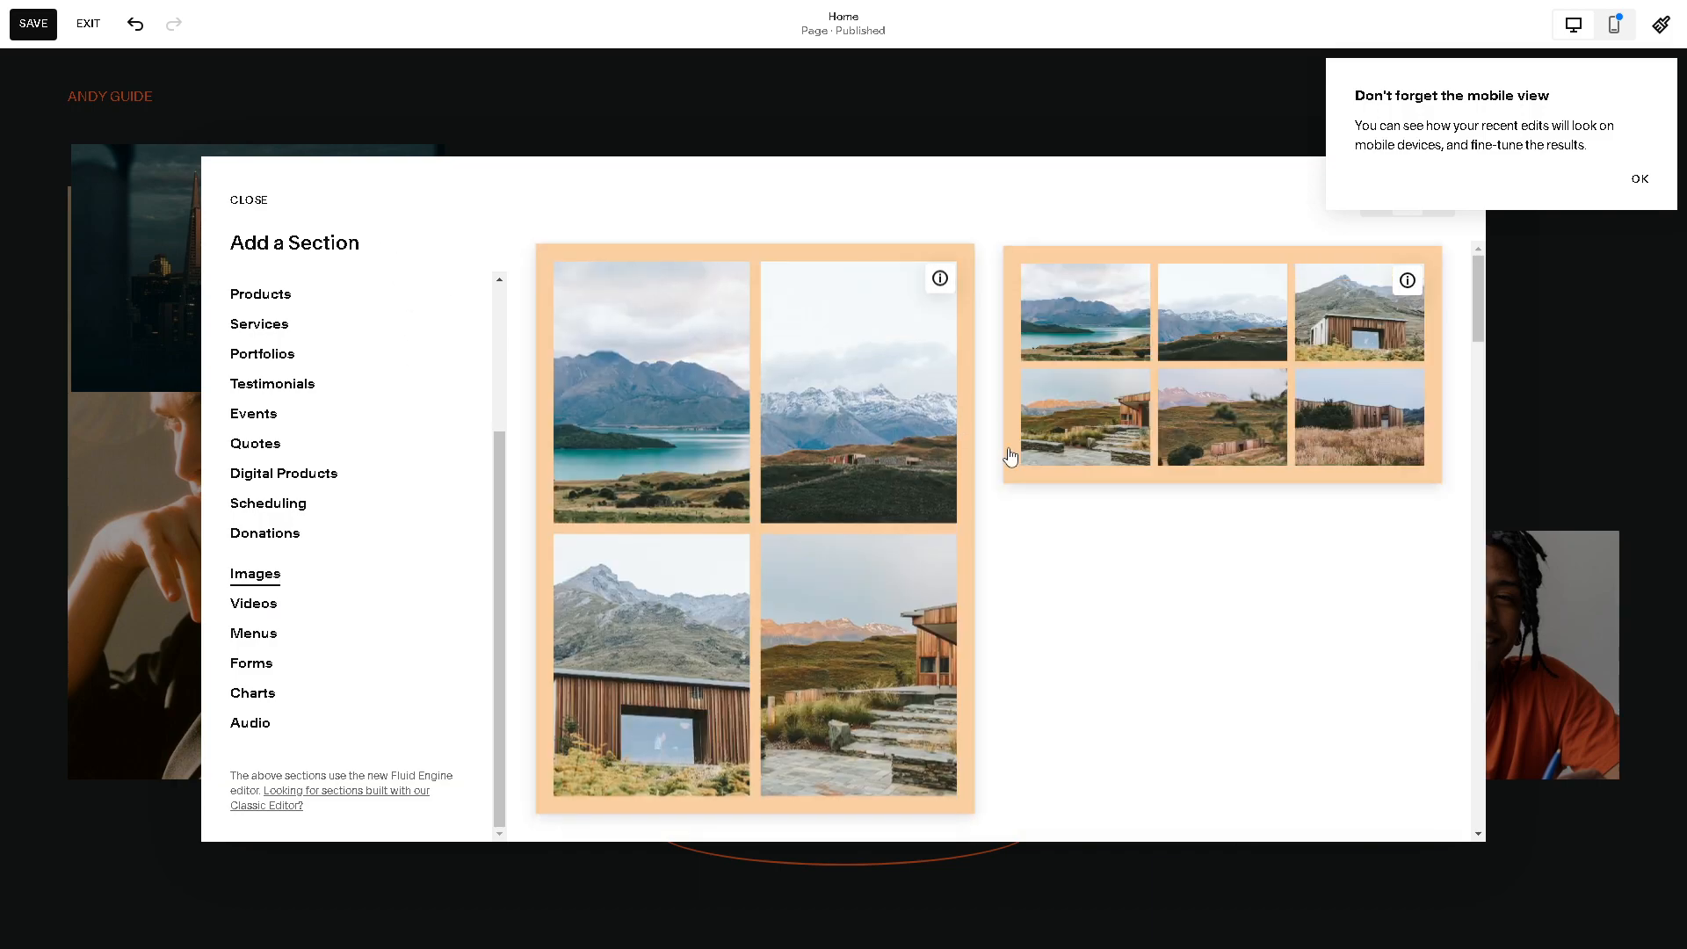
pyautogui.scroll(-2, 1177, 462)
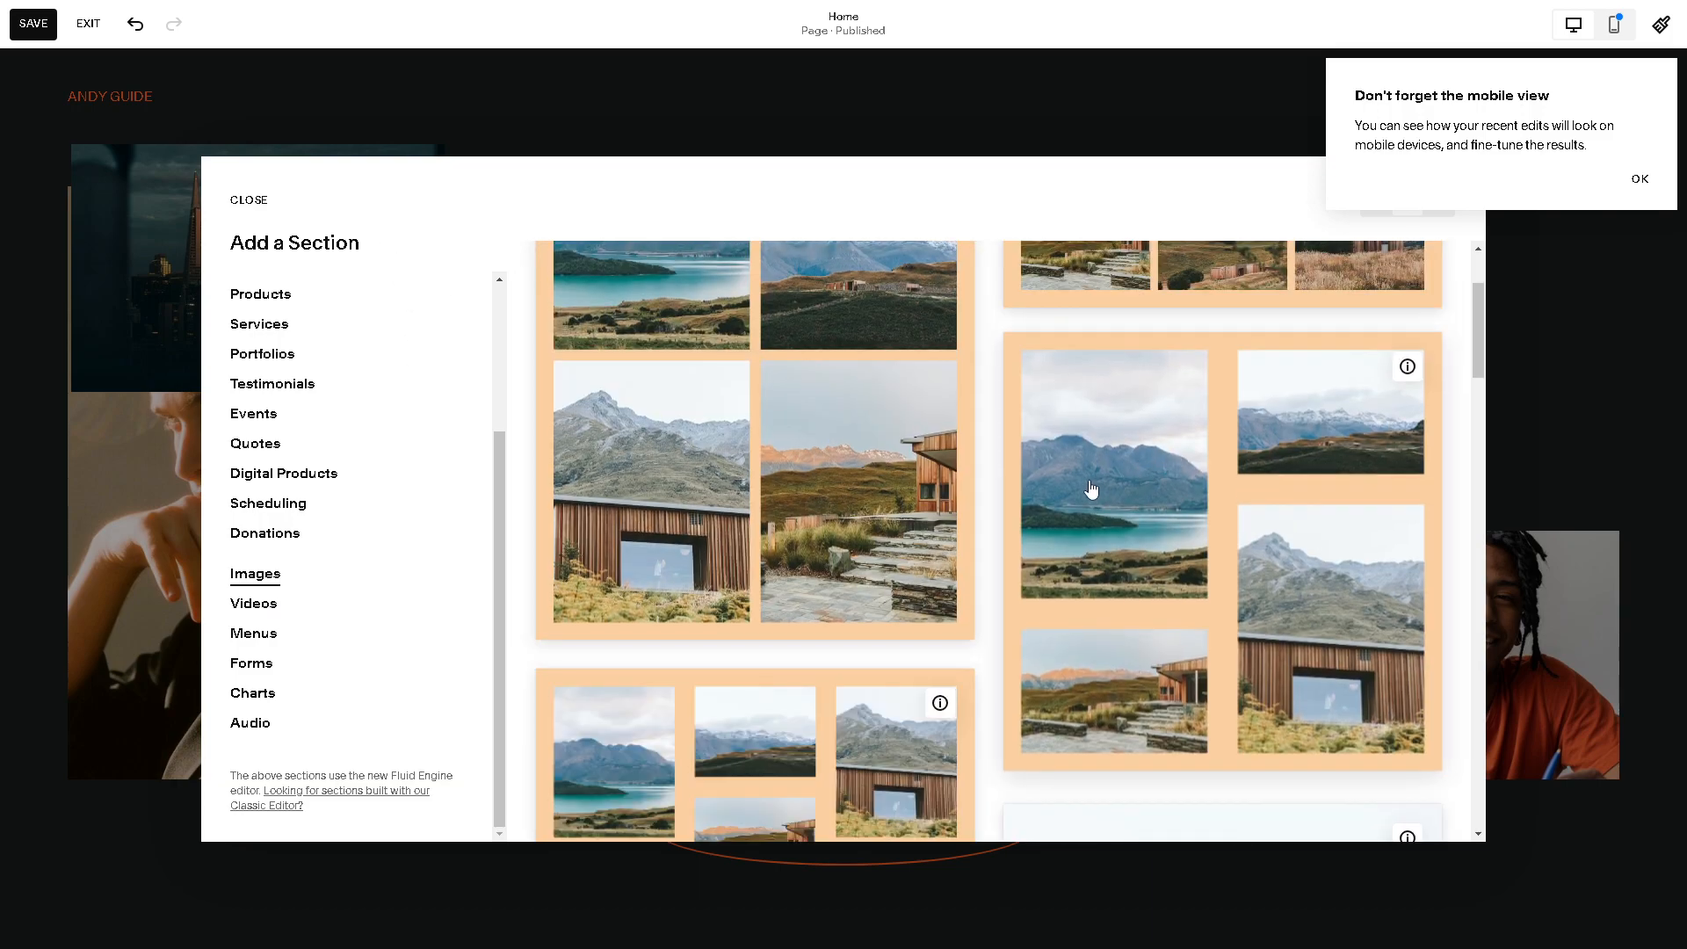
pyautogui.scroll(2, 1092, 483)
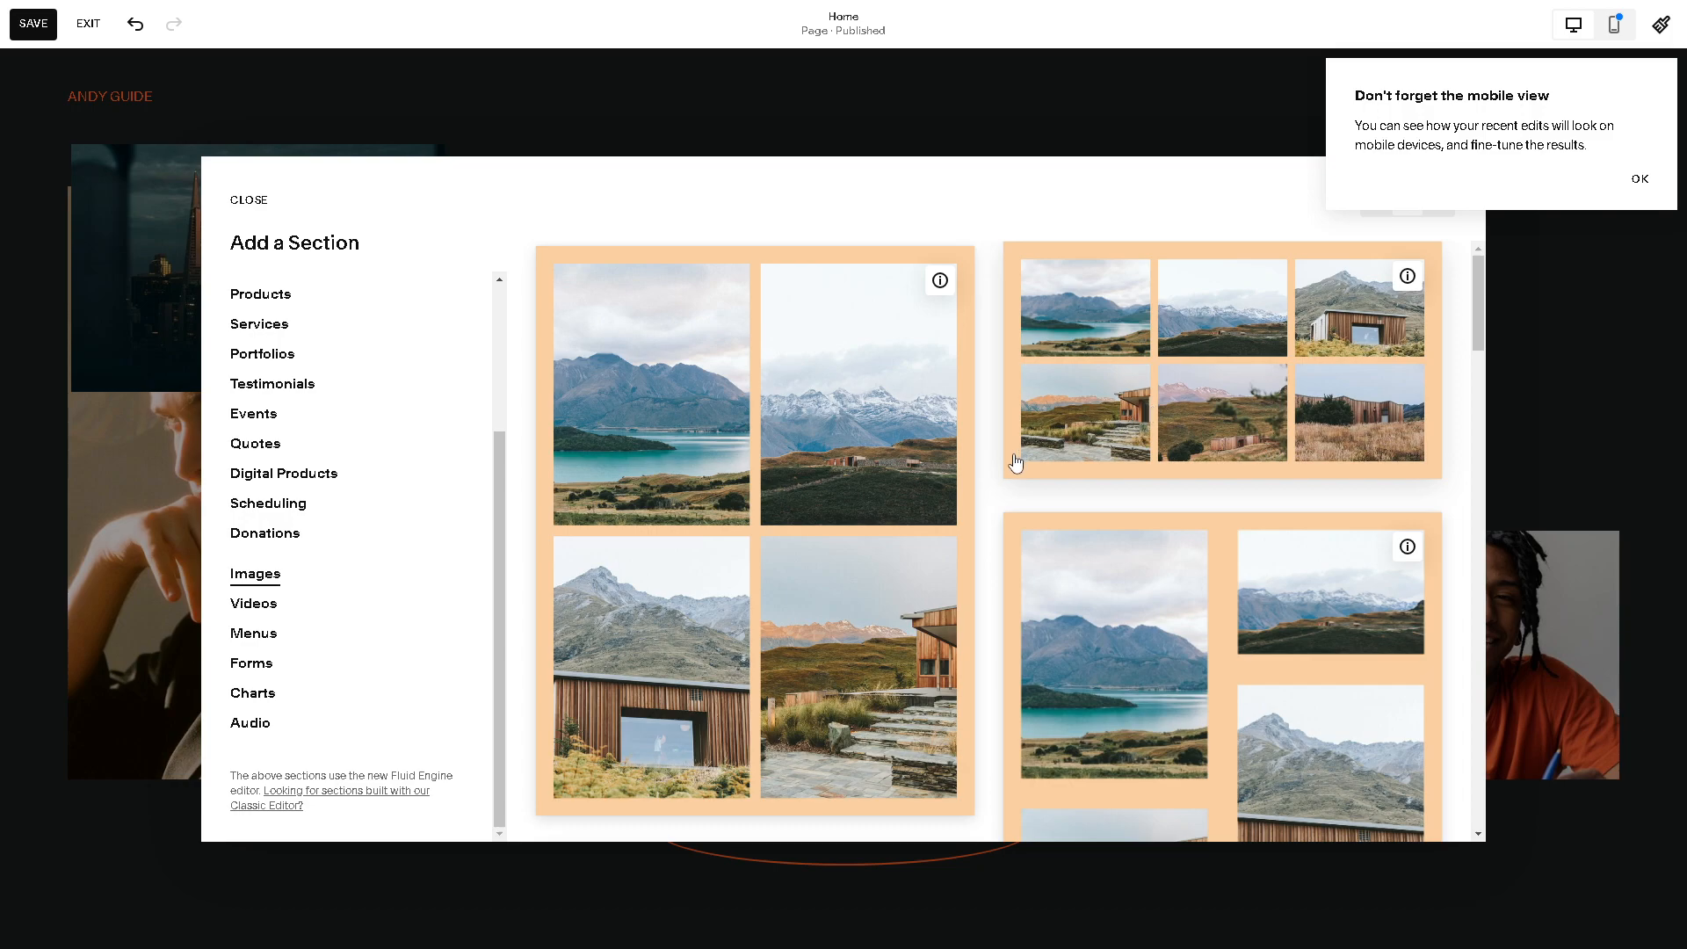
pyautogui.press('Escape')
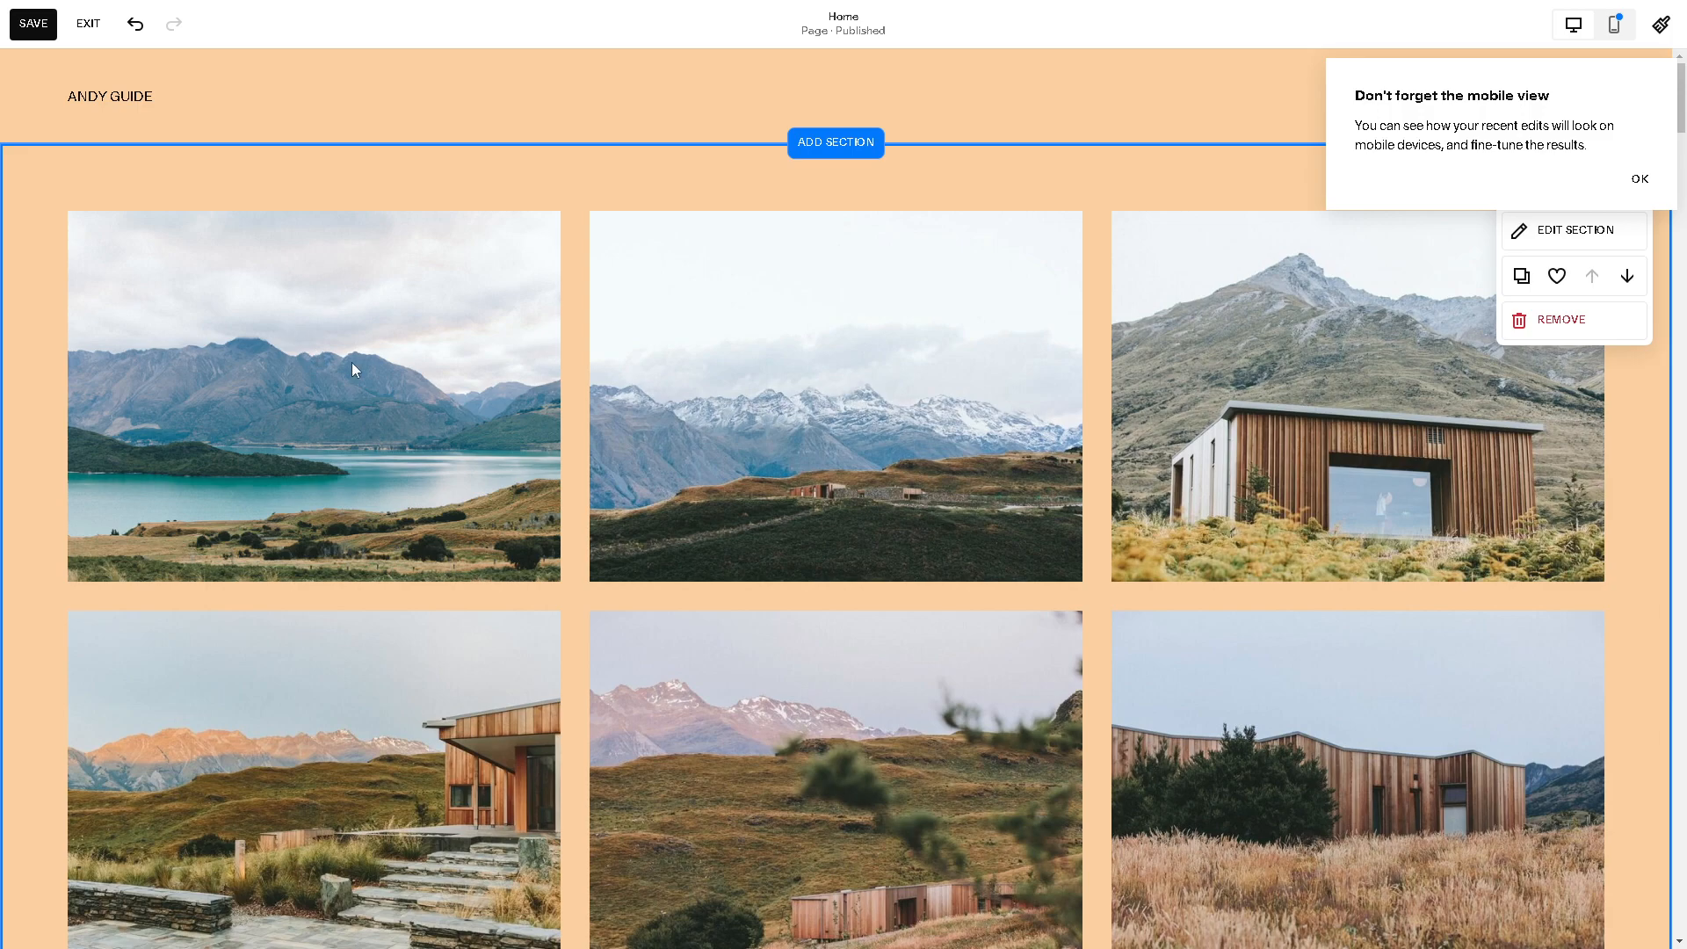
# - Examine the new gallery section's Gallery settings and how the section sits above the headline section
pyautogui.click(1556, 242)
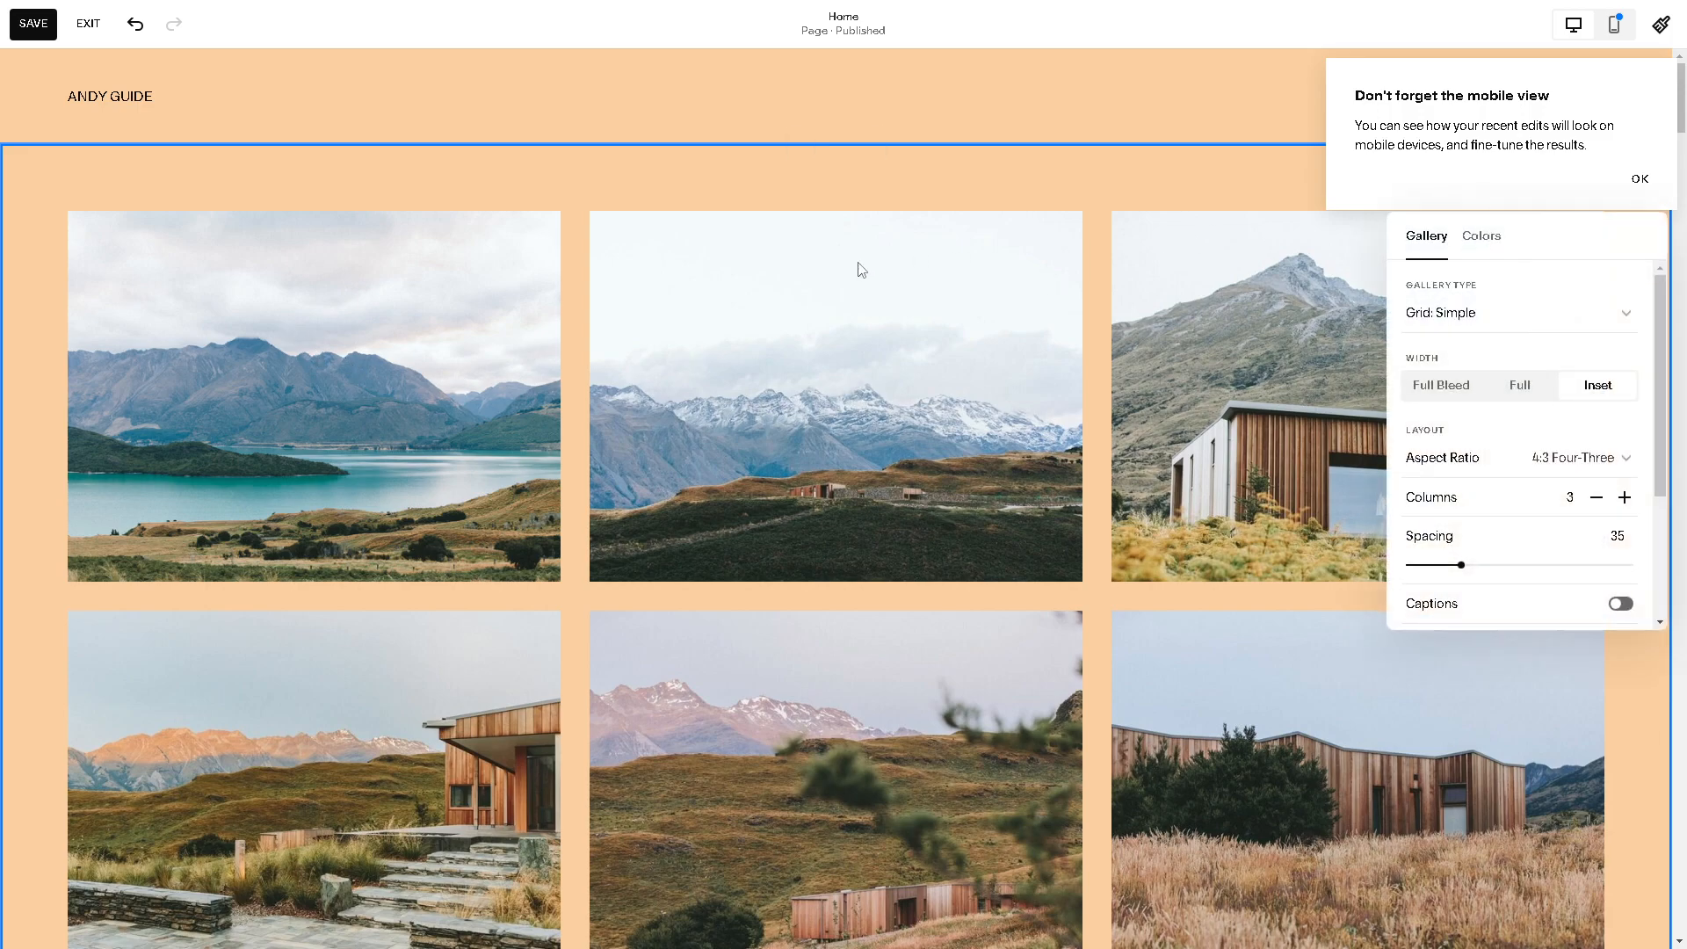
pyautogui.click(378, 331)
pyautogui.rightClick(378, 331)
pyautogui.click(524, 185)
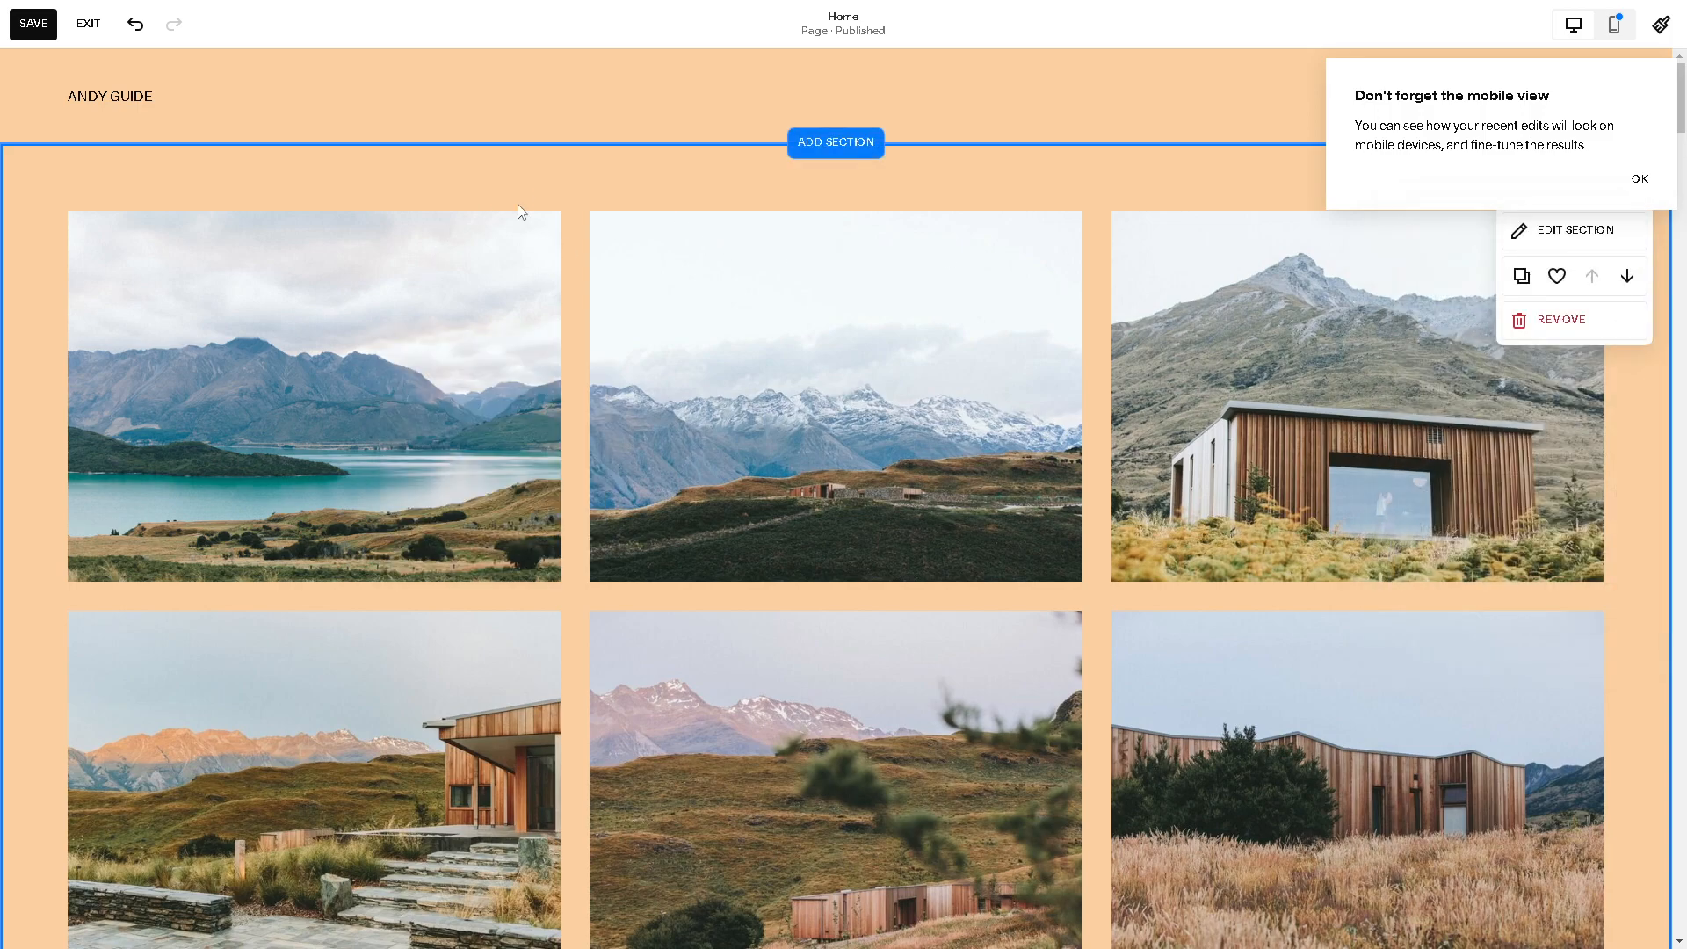
pyautogui.scroll(-6, 427, 454)
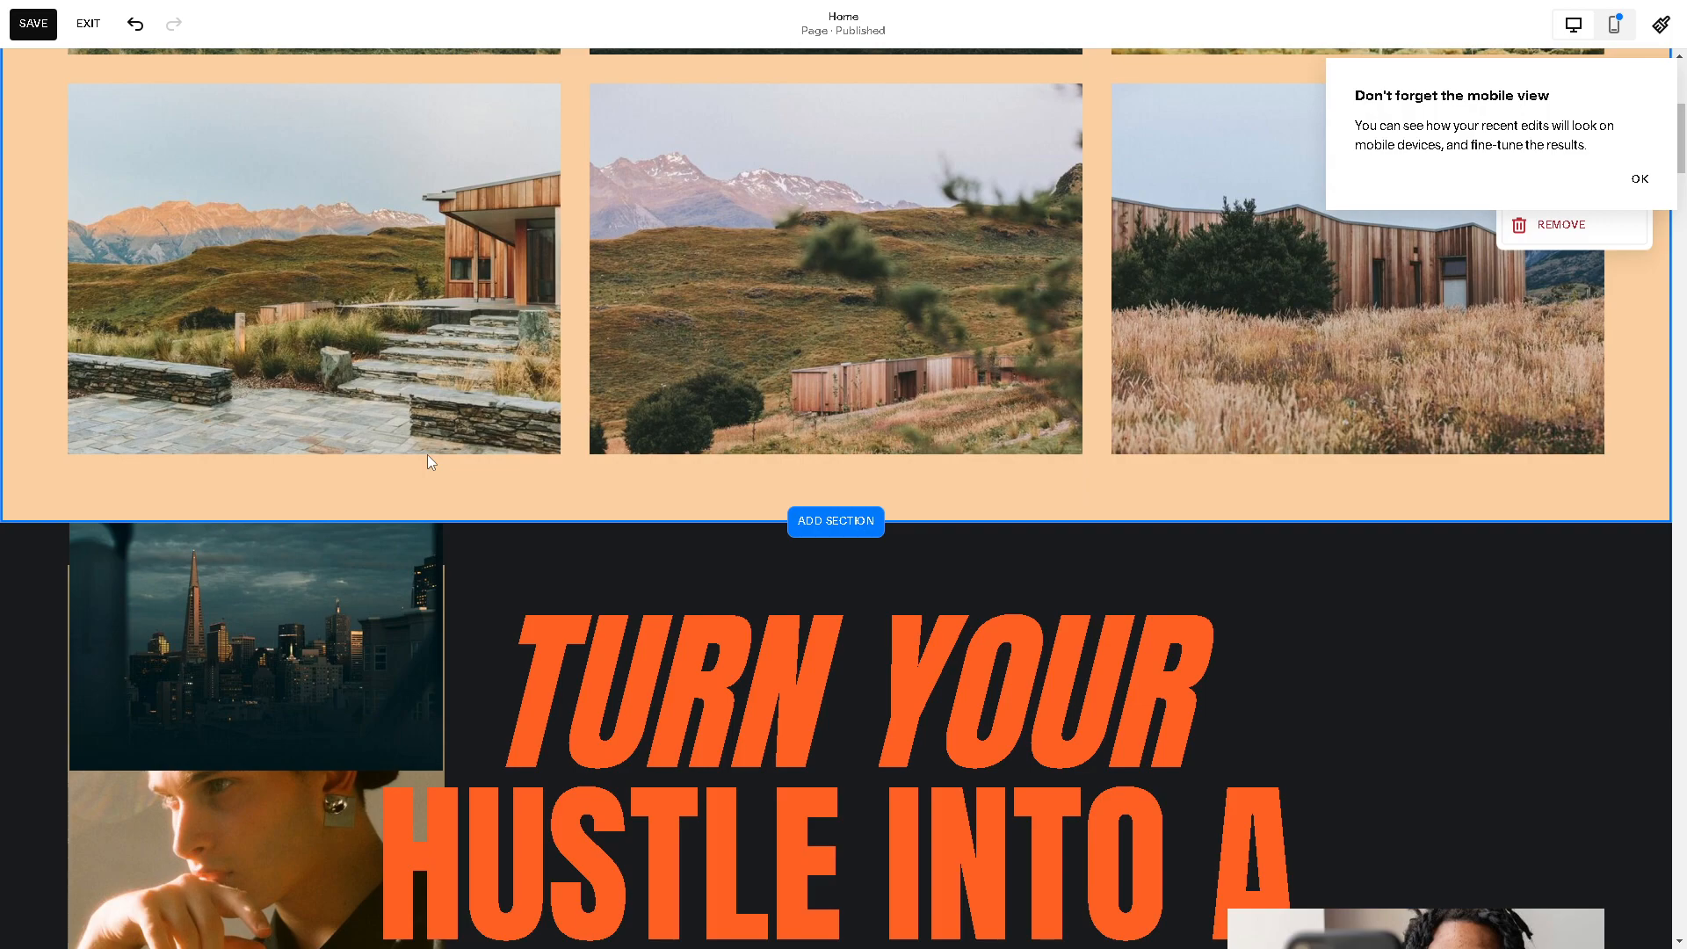
pyautogui.scroll(3, 468, 426)
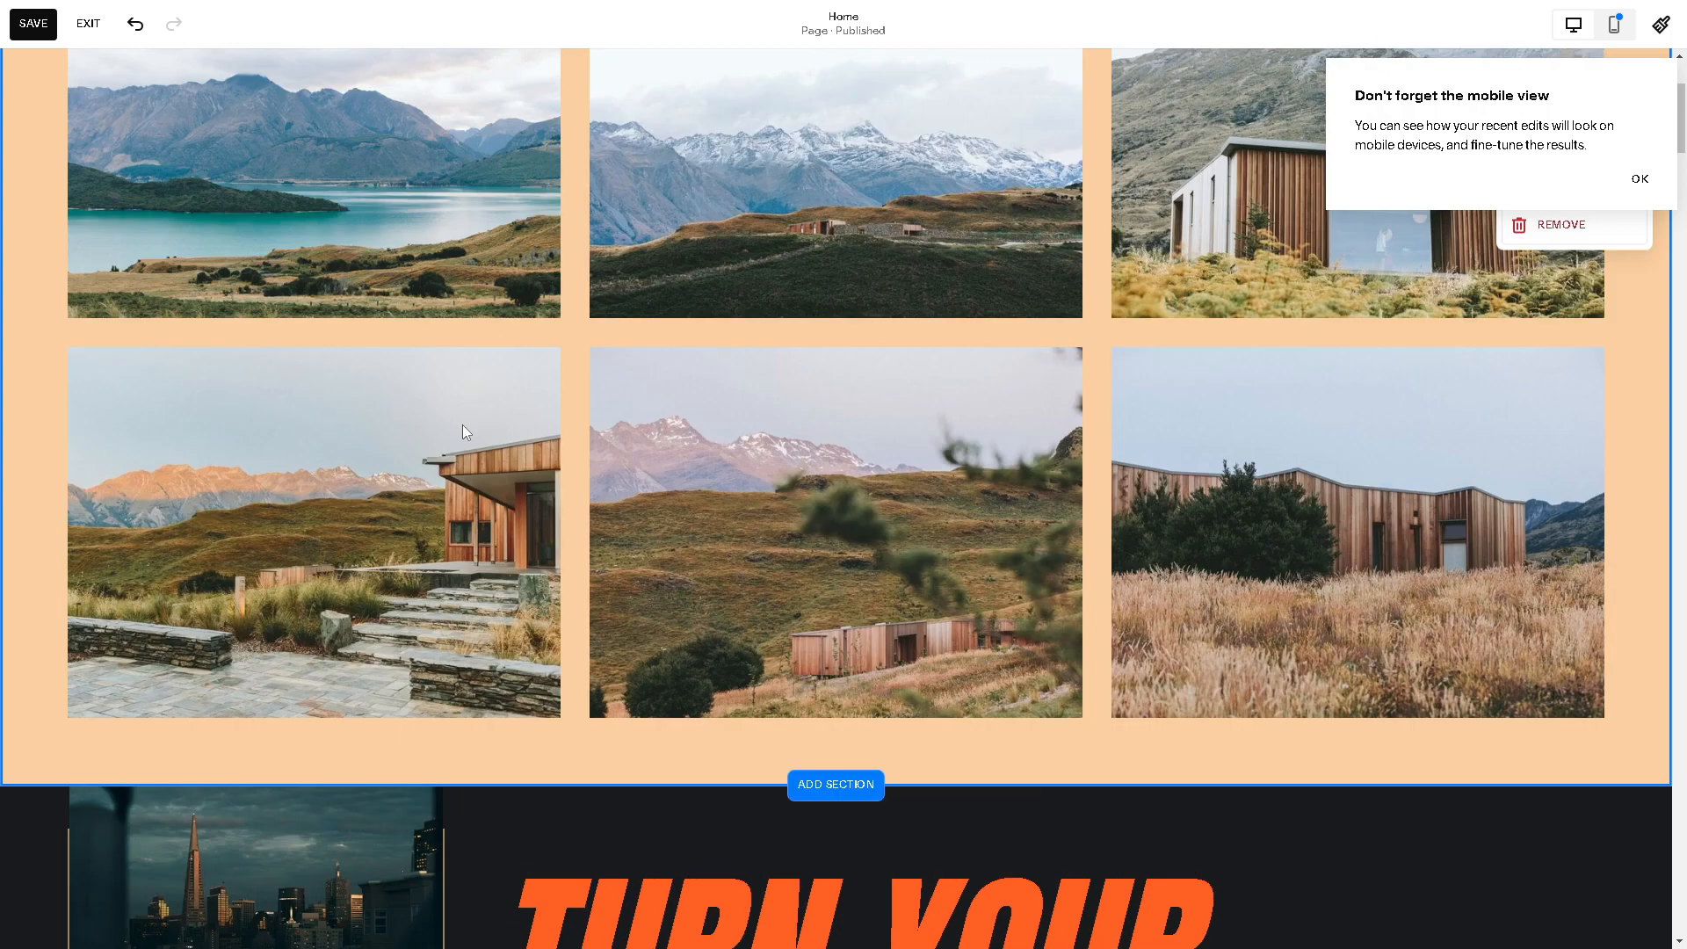
pyautogui.scroll(-5, 571, 438)
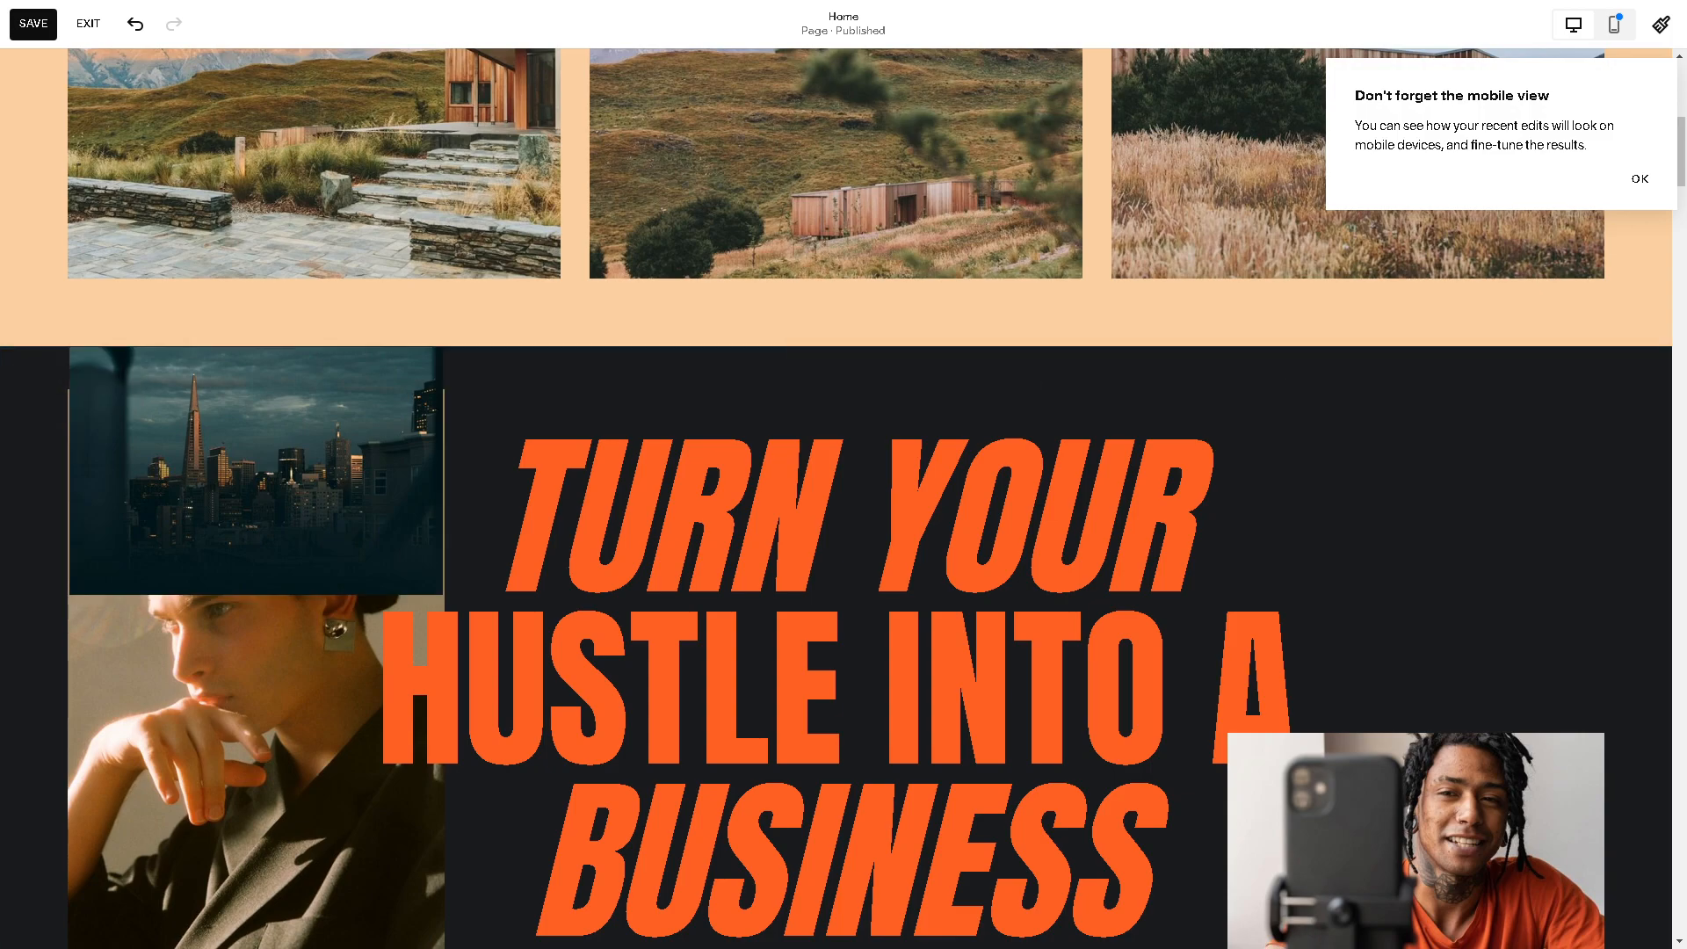
# - Add the "How to Add Gallery Block" thumbnail picture to the top gallery section and reorder it to be the first image
pyautogui.scroll(6, 890, 308)
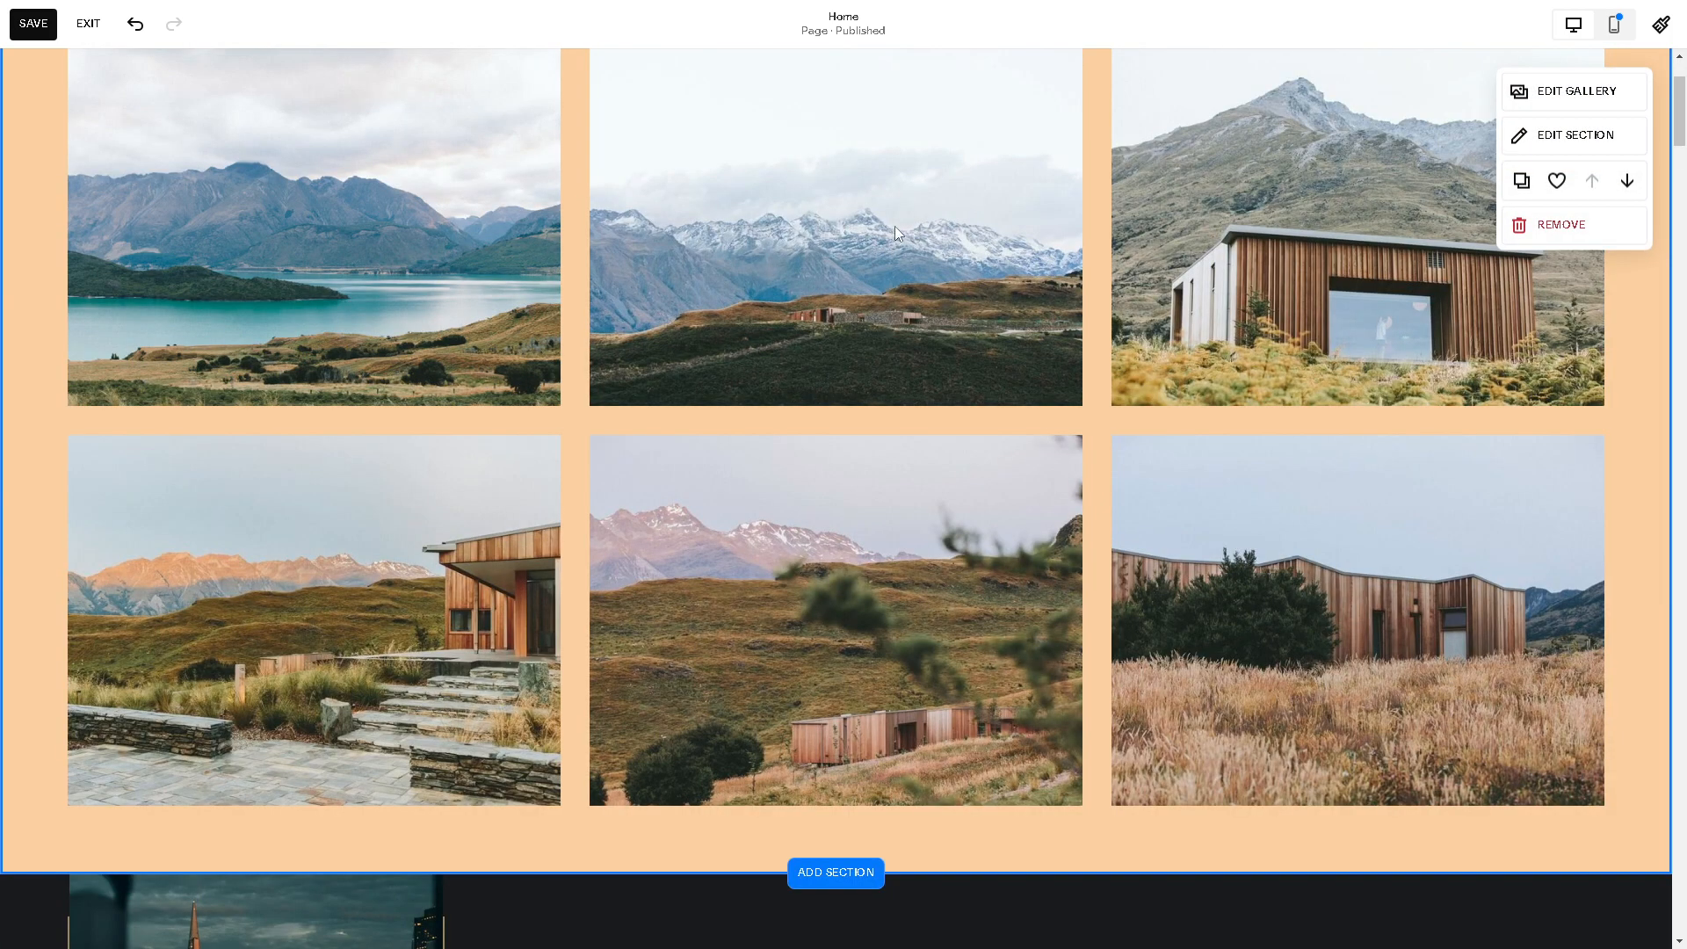
pyautogui.scroll(2, 888, 263)
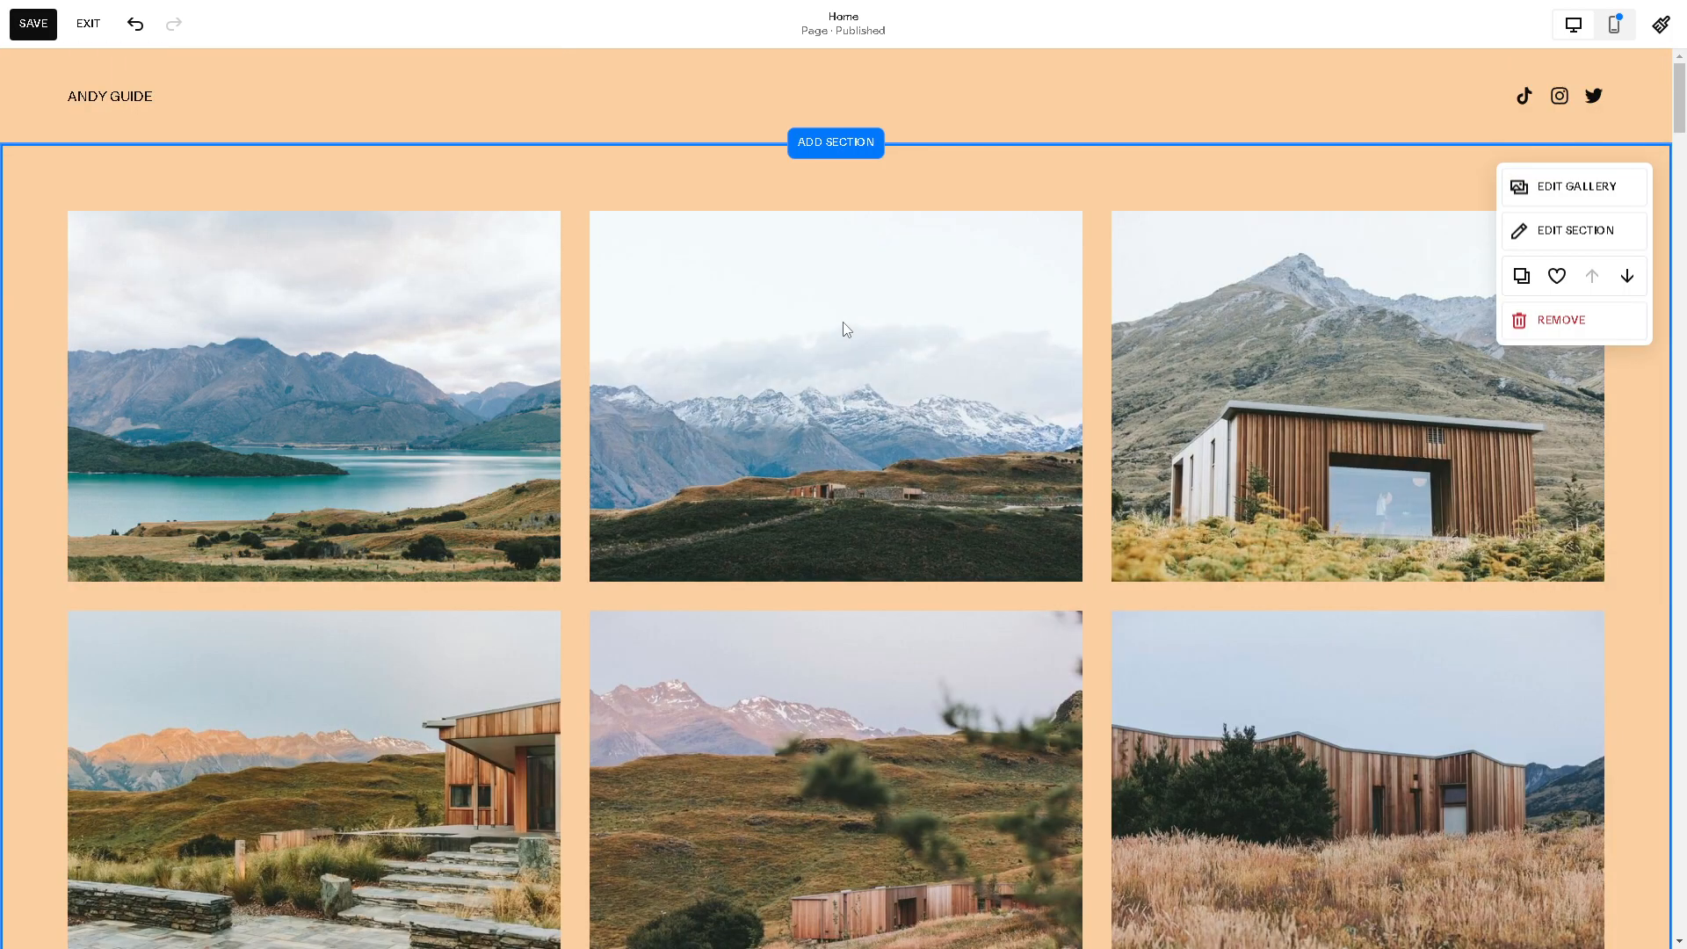
pyautogui.click(1574, 198)
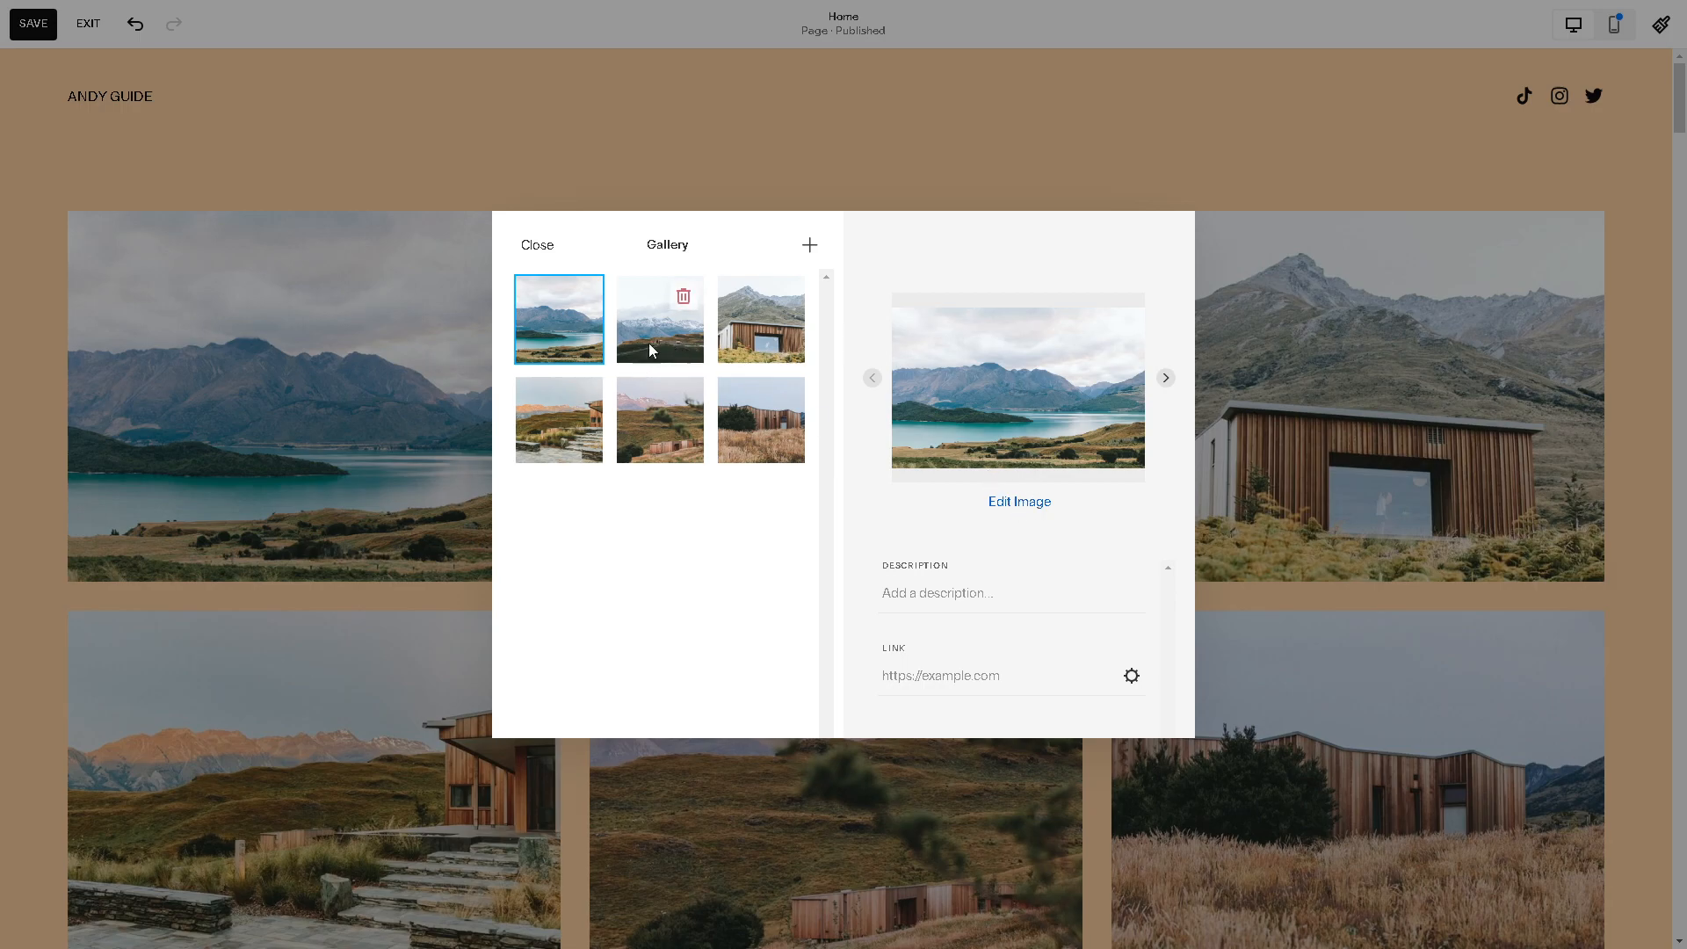
pyautogui.moveTo(731, 389)
pyautogui.moveTo(675, 422)
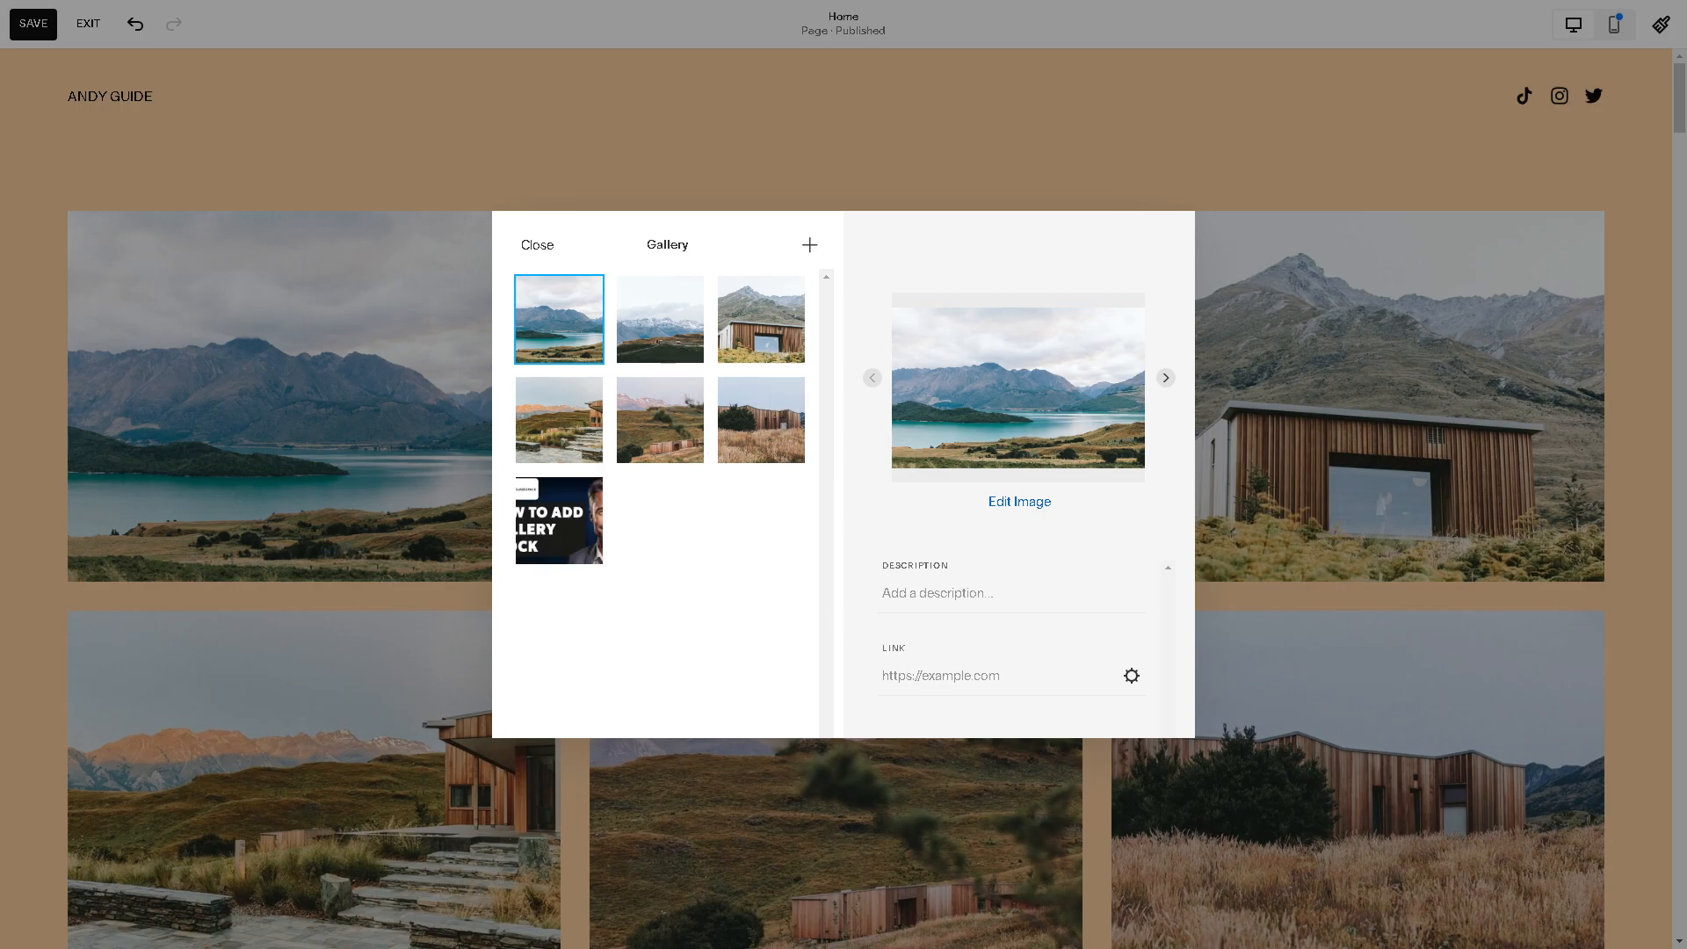
pyautogui.moveTo(551, 528)
pyautogui.moveTo(552, 532); pyautogui.dragTo(559, 319)
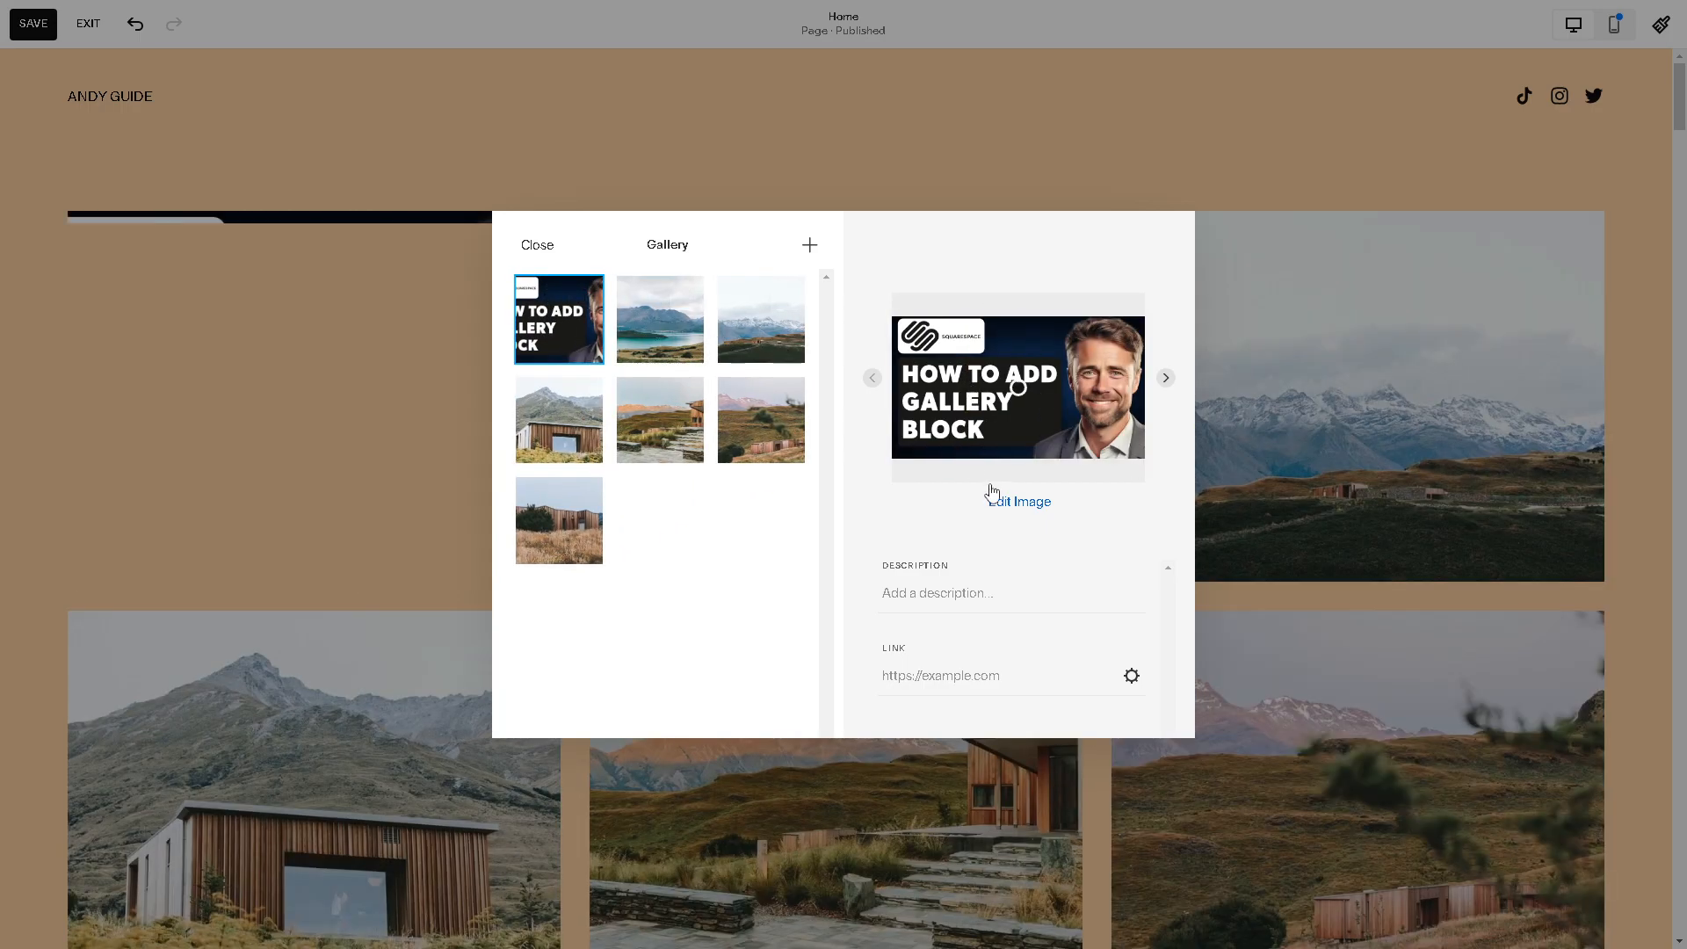
# - Set the first gallery image's description to "how to add gallery block on squarespace" and close the gallery editor
pyautogui.click(976, 595)
pyautogui.write('how to add gallery block on squarespace')
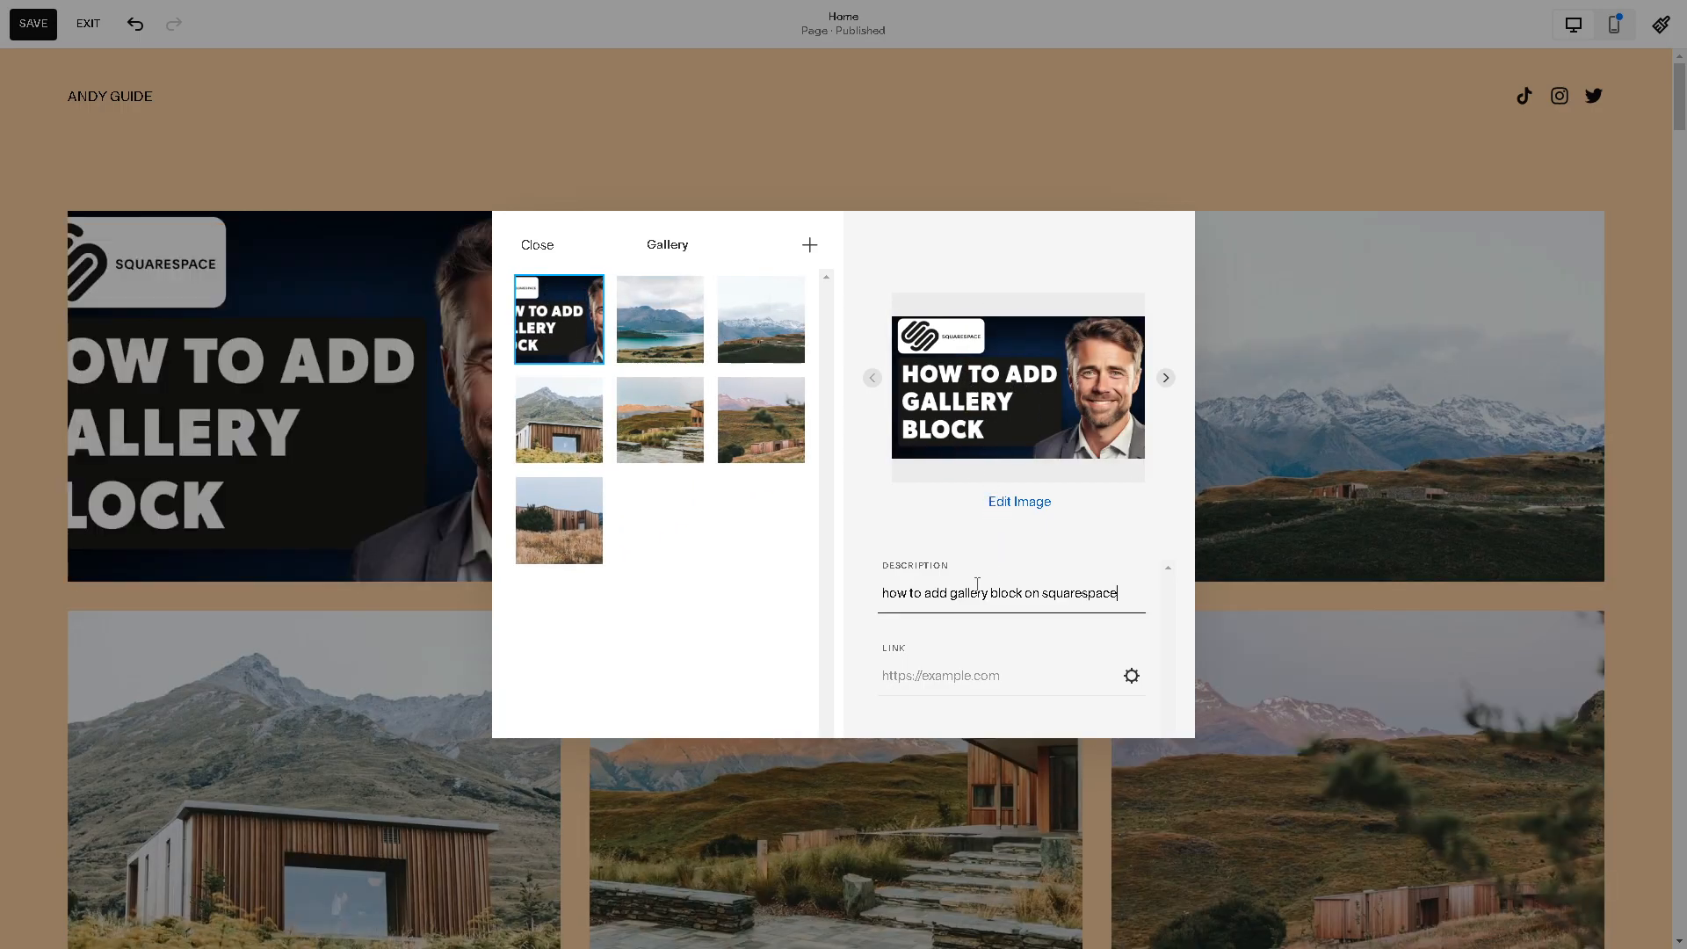
pyautogui.moveTo(810, 305)
pyautogui.click(540, 250)
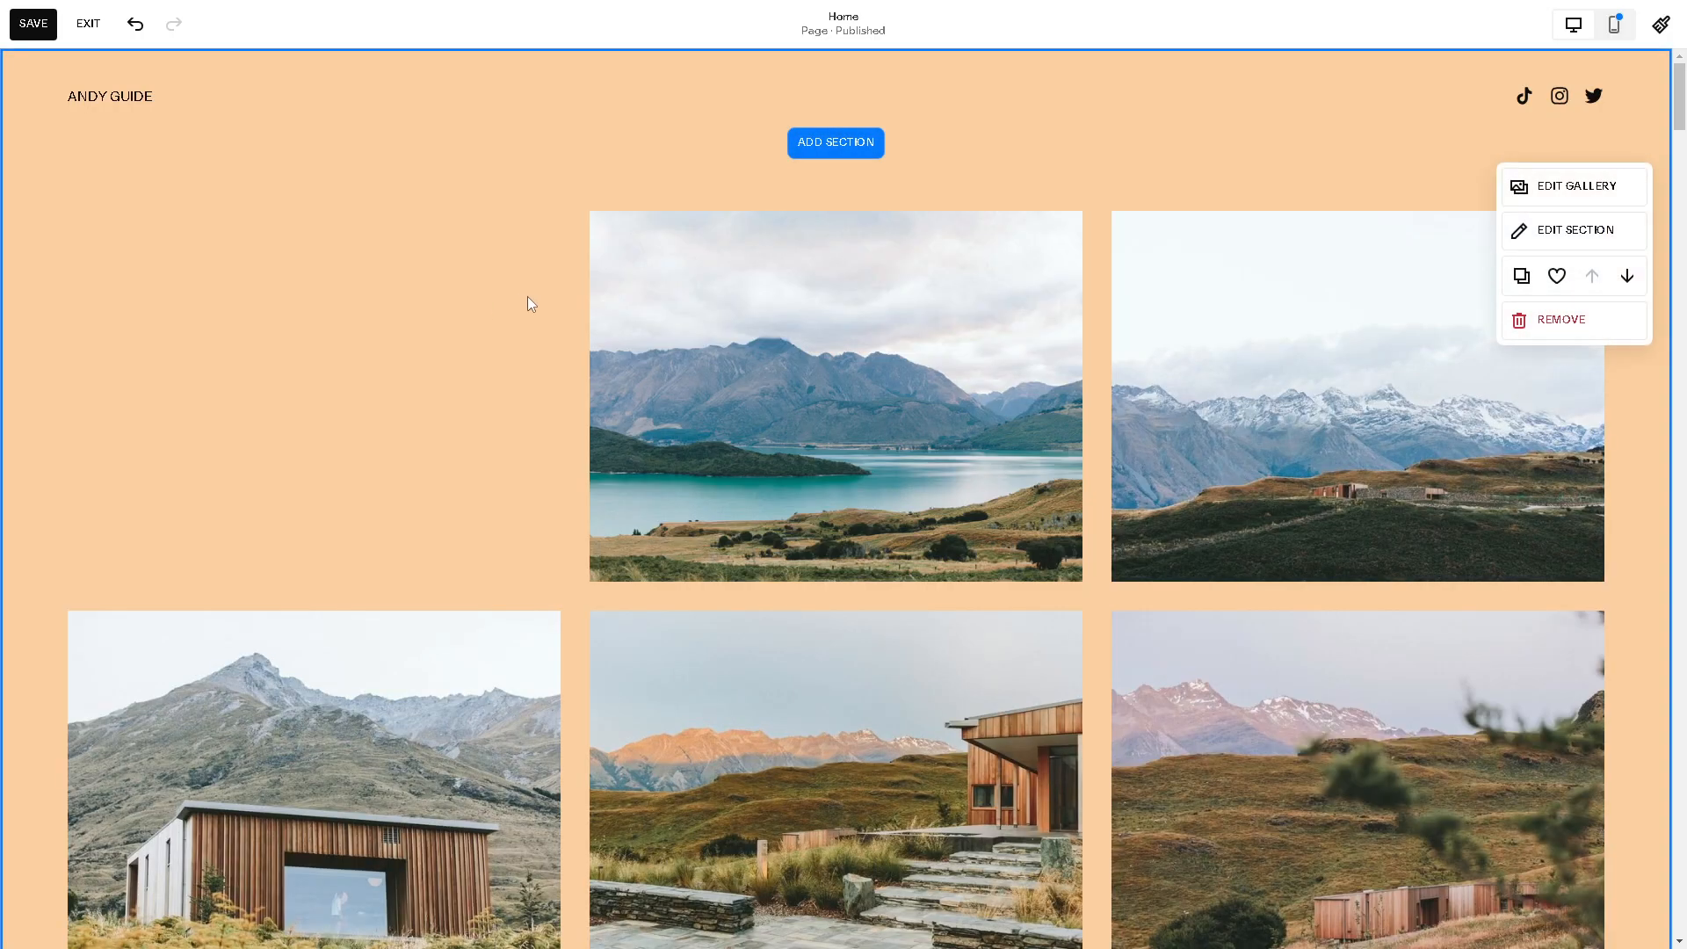